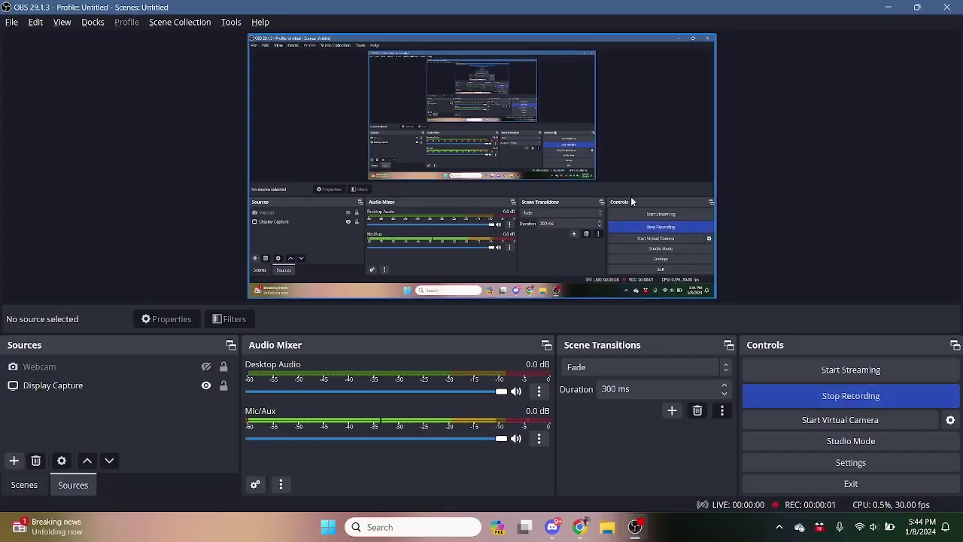
- Open the Longhorn Classic tournament page on Tabroom from the link in the Discord to-do channel
key(alt+Tab)
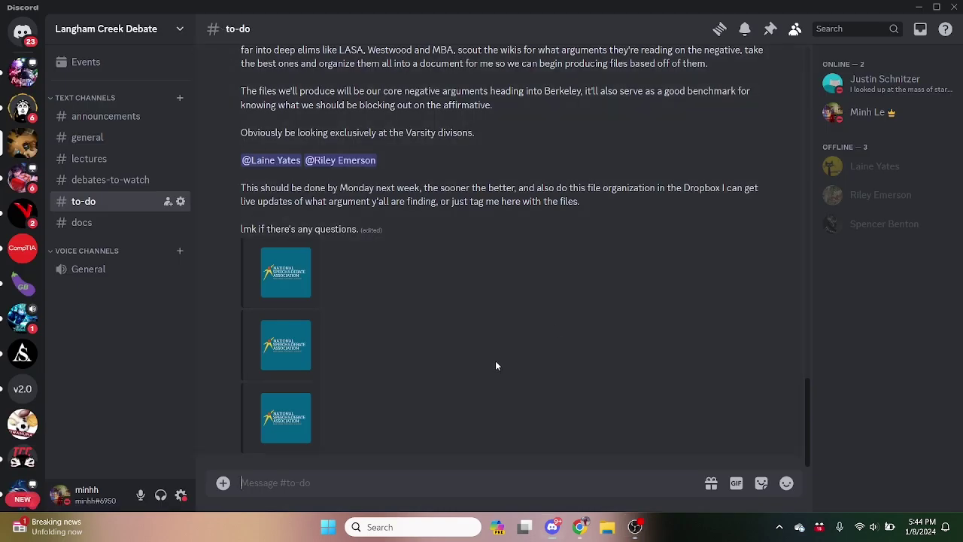
click(579, 527)
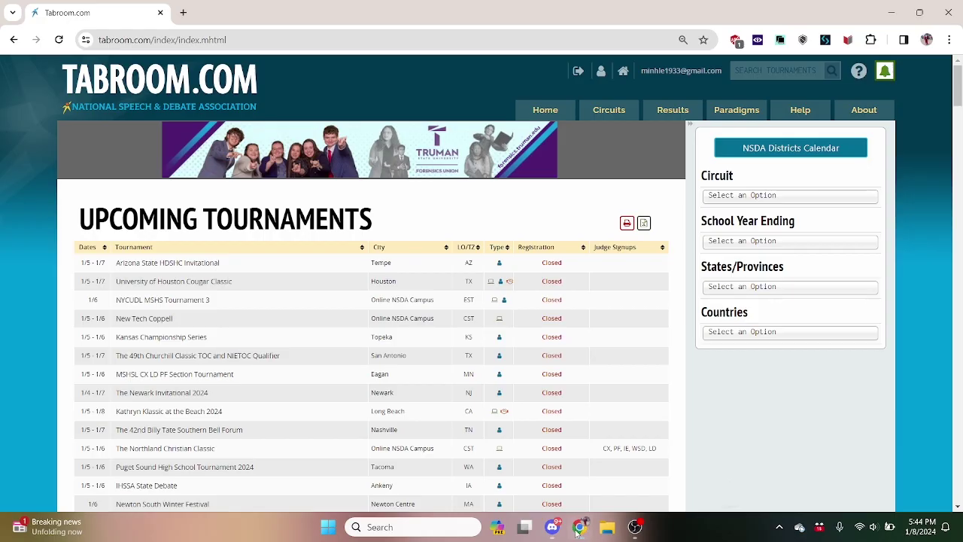
click(578, 528)
scroll(669, 413, up, 6)
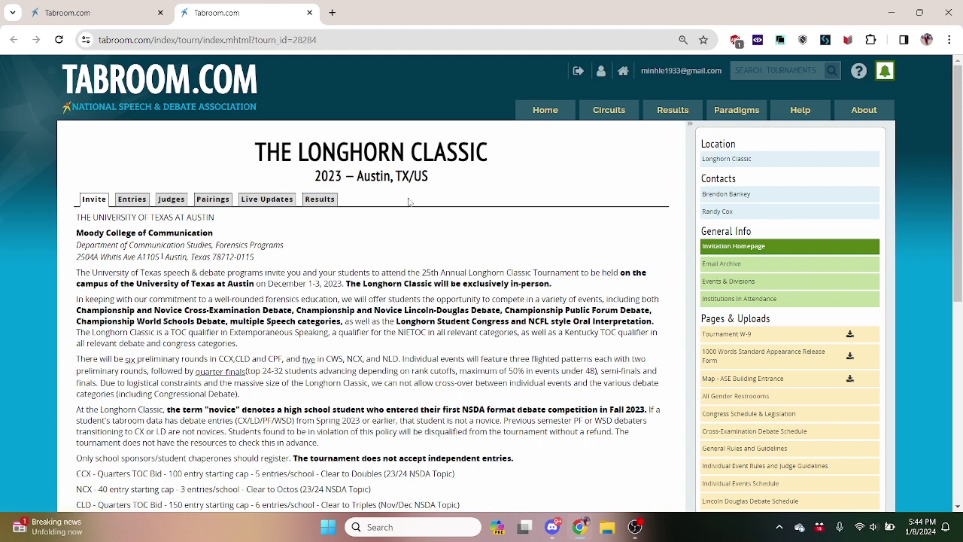
drag(479, 184, 65, 104)
click(444, 227)
click(434, 213)
drag(467, 189, 281, 143)
- Show the Longhorn Classic's Open Policy results and open the Final round results
click(319, 199)
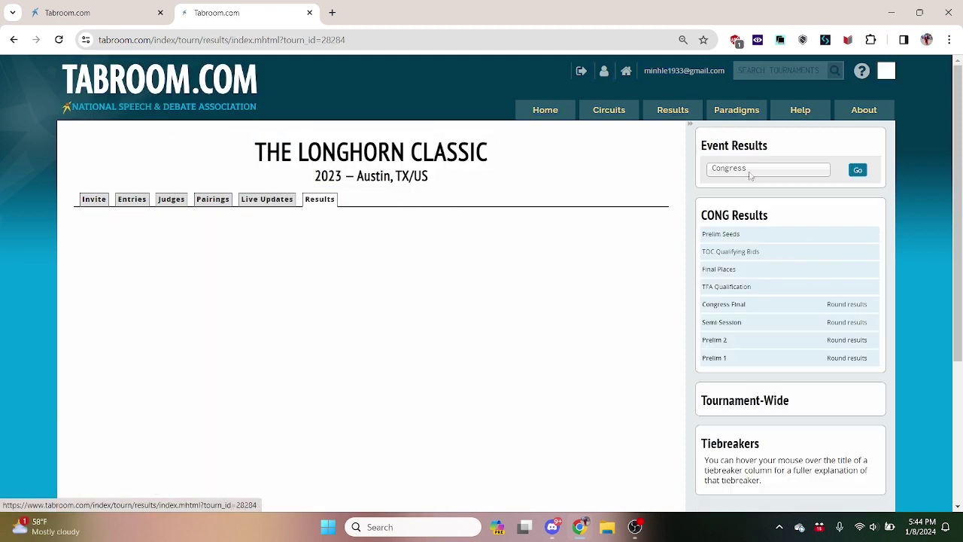
click(753, 169)
scroll(797, 264, down, 2)
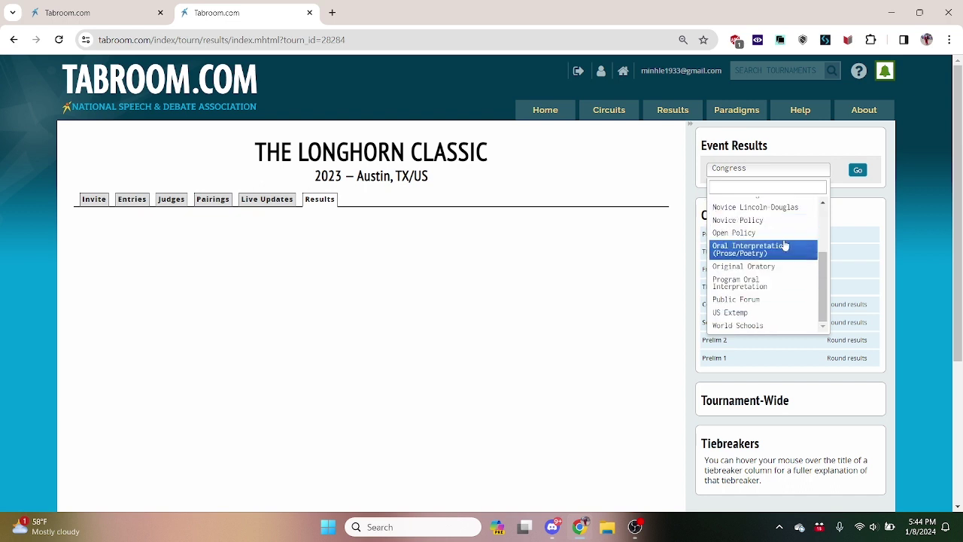
click(793, 234)
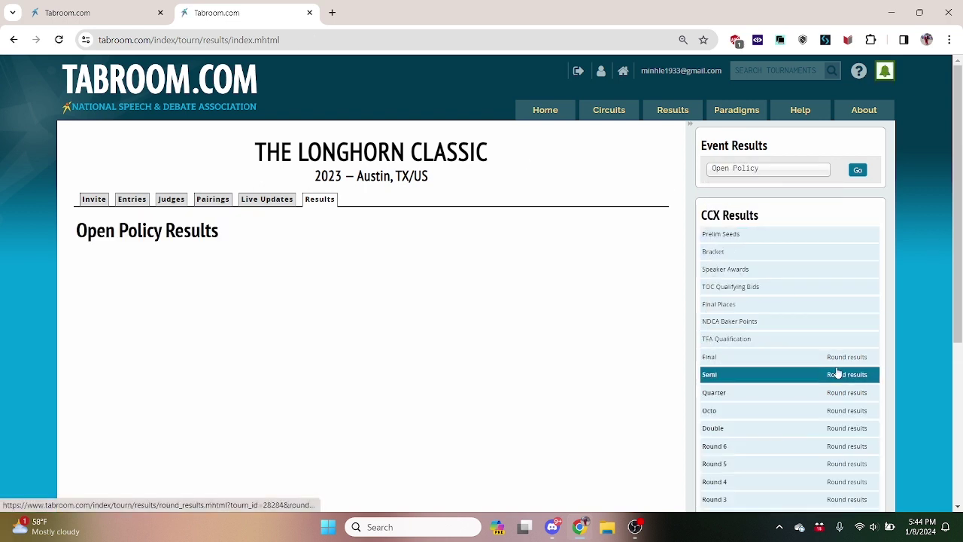
click(844, 364)
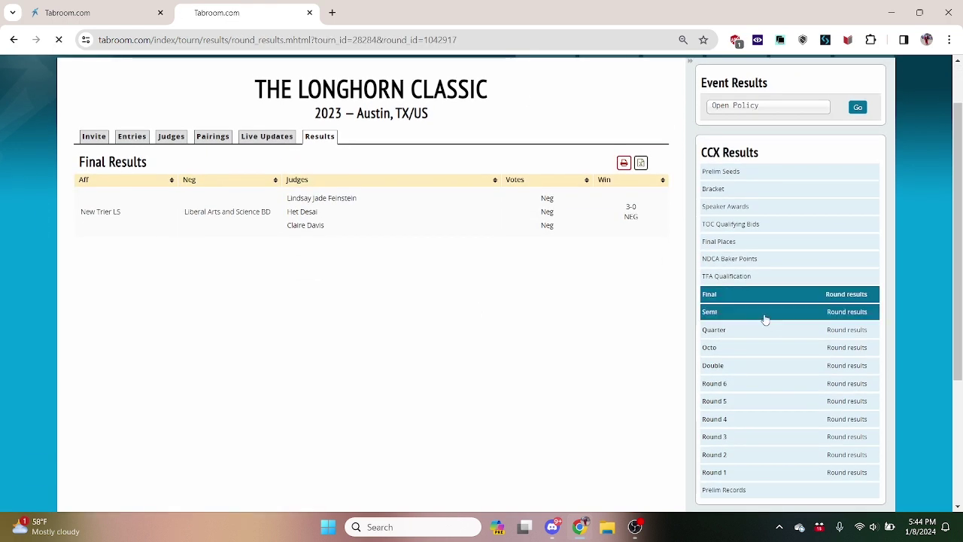
- Review the Open Policy Semi and Quarter round results, ending back on the Final results
click(767, 317)
click(783, 393)
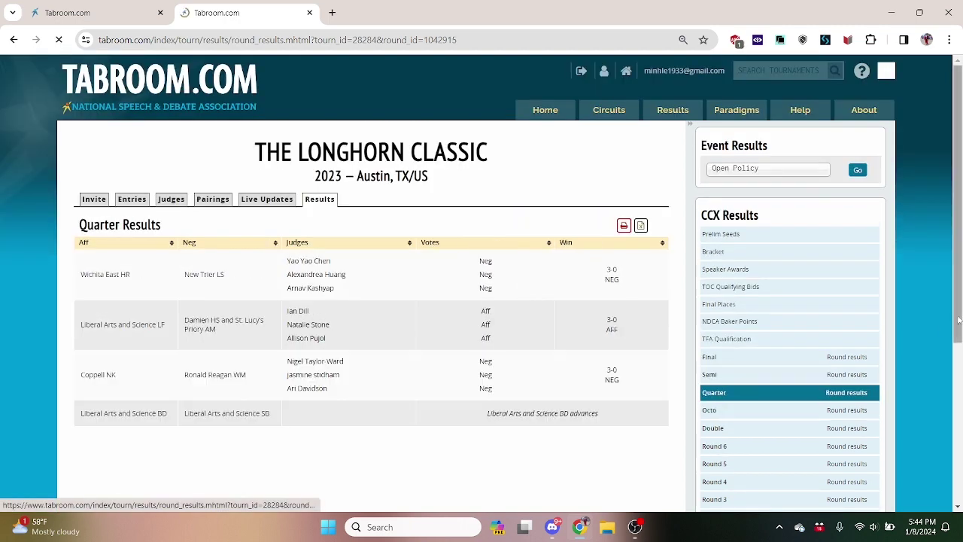
click(770, 359)
click(756, 376)
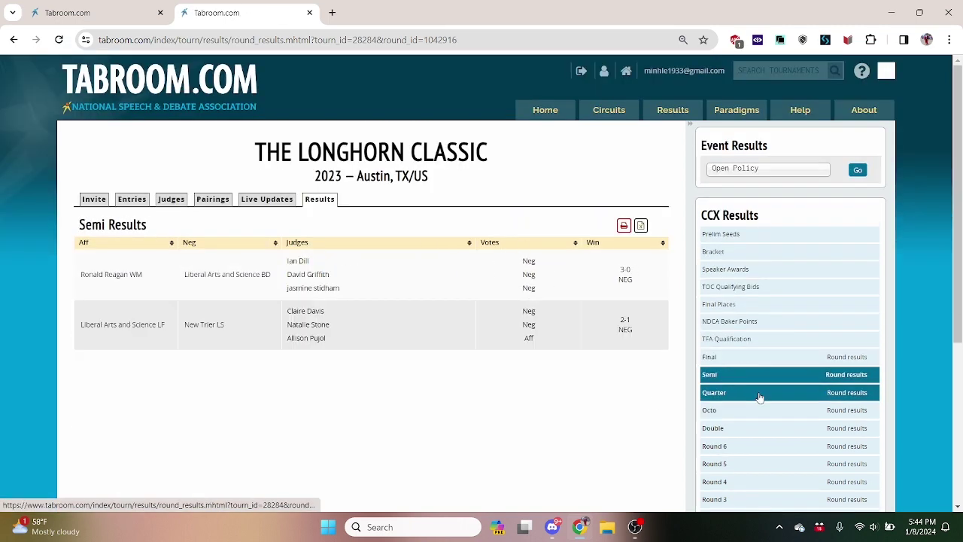
click(758, 393)
click(750, 364)
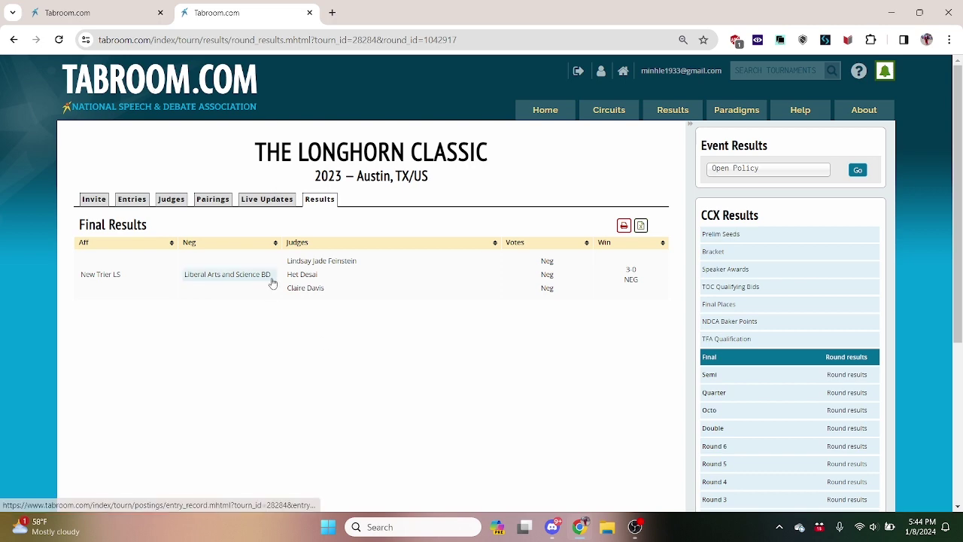
- Open opencaselist.com in a new browser tab and enter the NDCA HS Policy caselist
click(331, 12)
text(opencaselist.com)
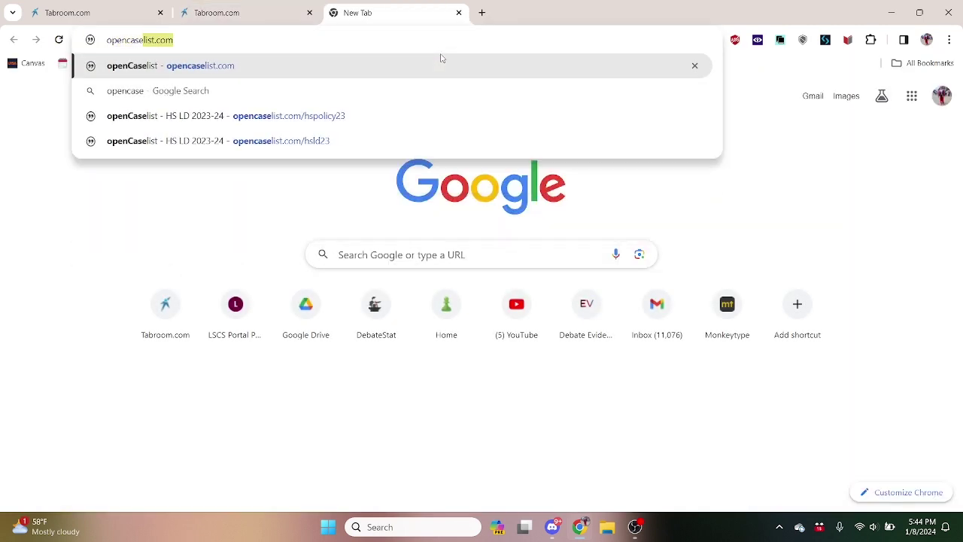
key(Return)
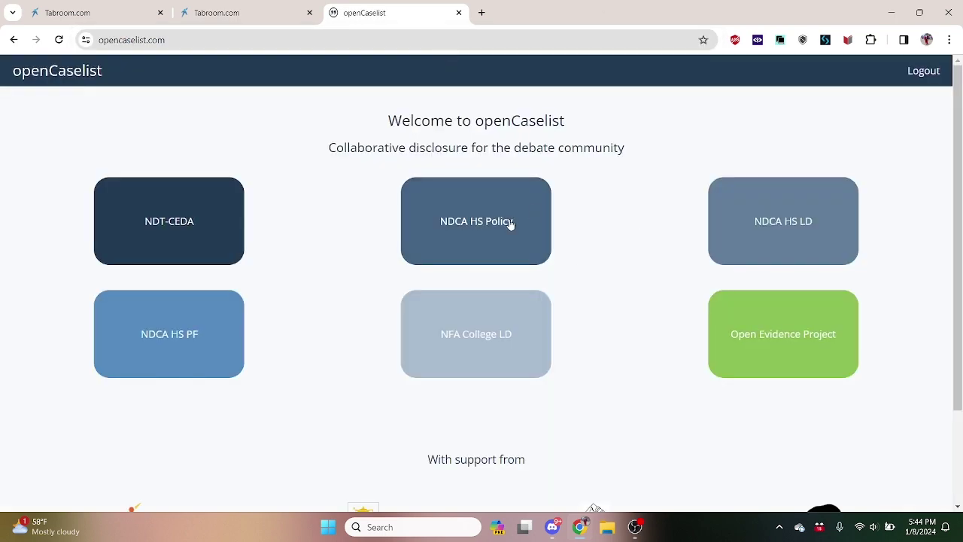
click(511, 224)
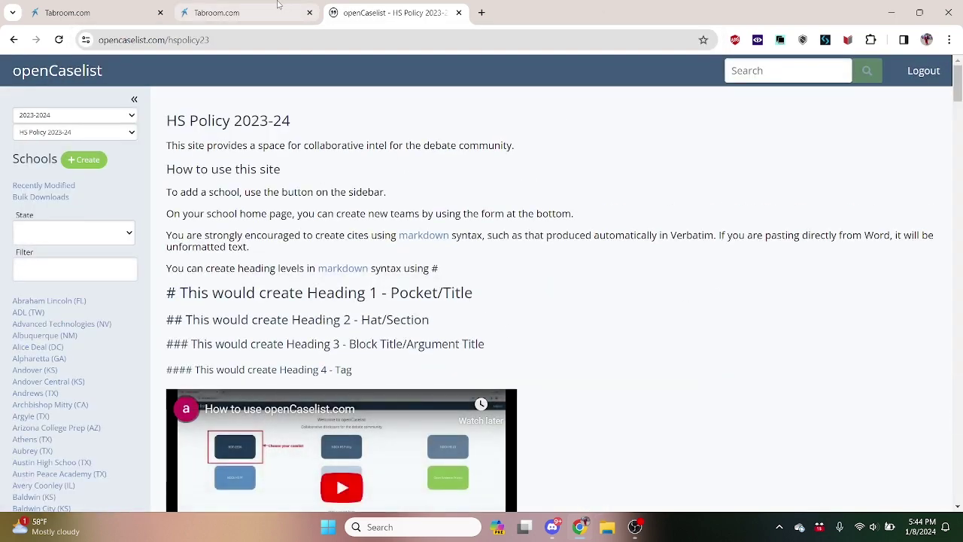
- Find "liberal" on the HS Policy 2023-24 page and open the Liberal Arts And Science Academy school page
click(292, 6)
click(351, 4)
key(ctrl+f)
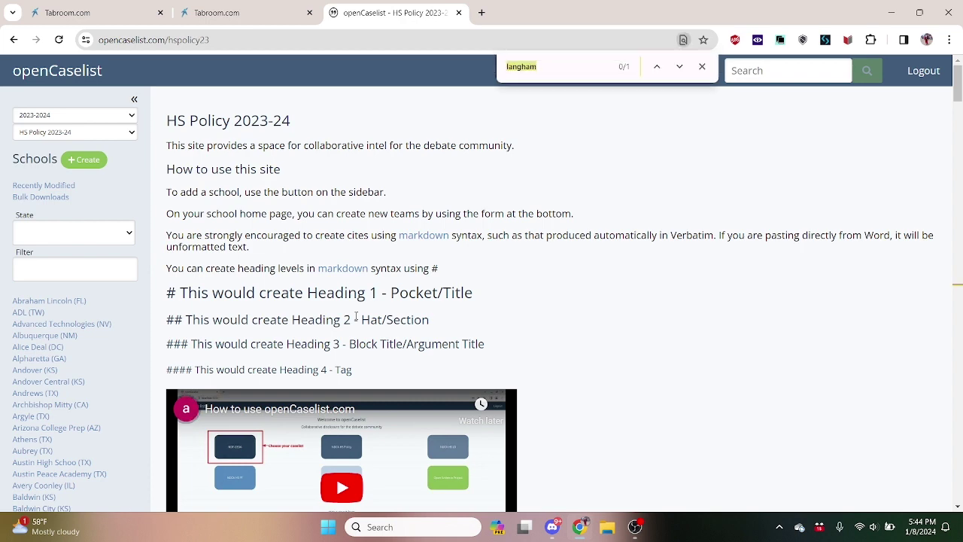
text(liberal)
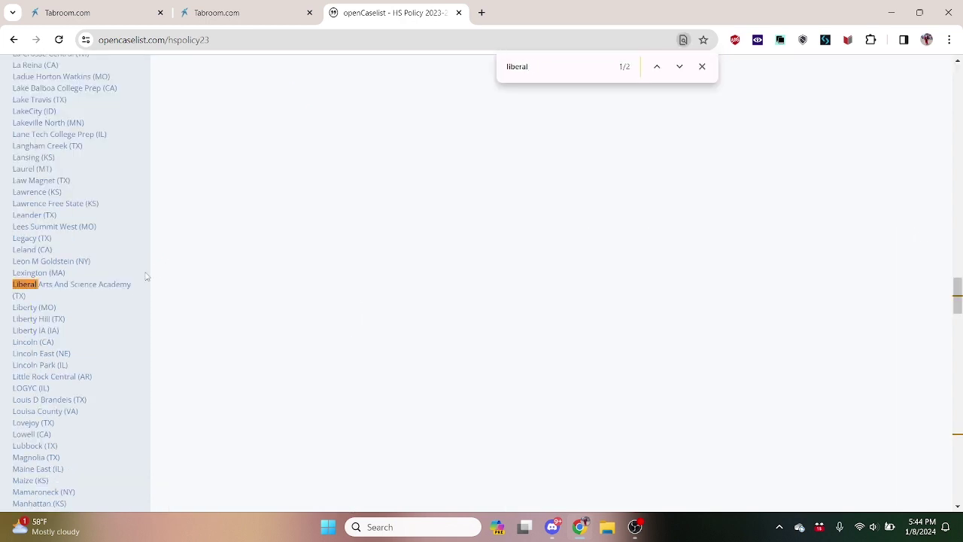
click(134, 287)
drag(429, 133, 562, 192)
click(562, 191)
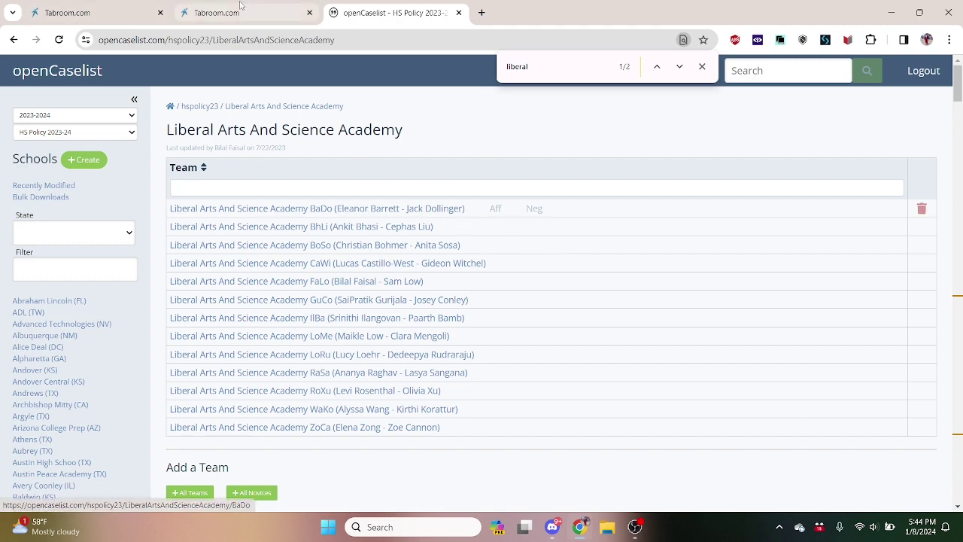
- Check the Liberal Arts and Science BD debaters' names on Tabroom and open the matching BaDo team page on openCaselist
click(292, 7)
drag(306, 220, 74, 230)
click(378, 145)
key(ctrl+Tab)
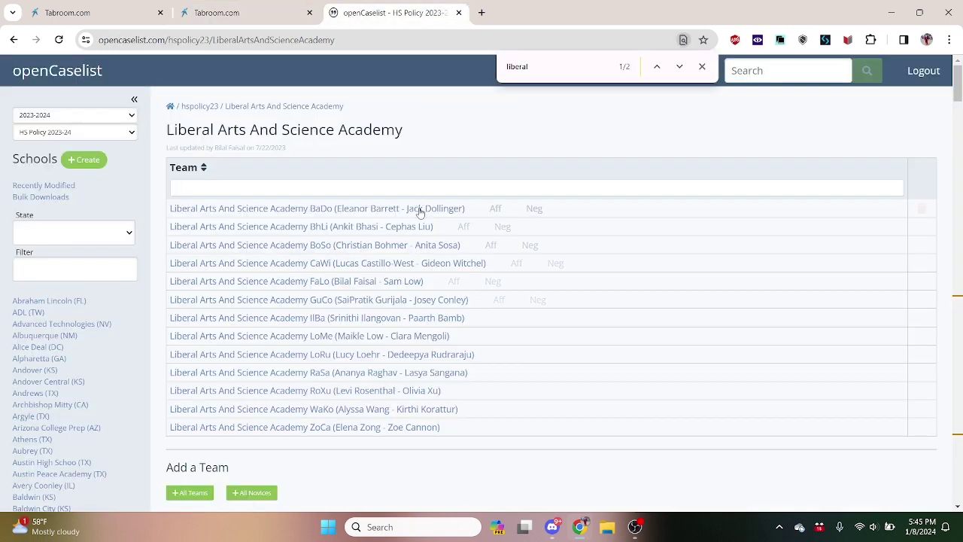
click(420, 210)
click(298, 8)
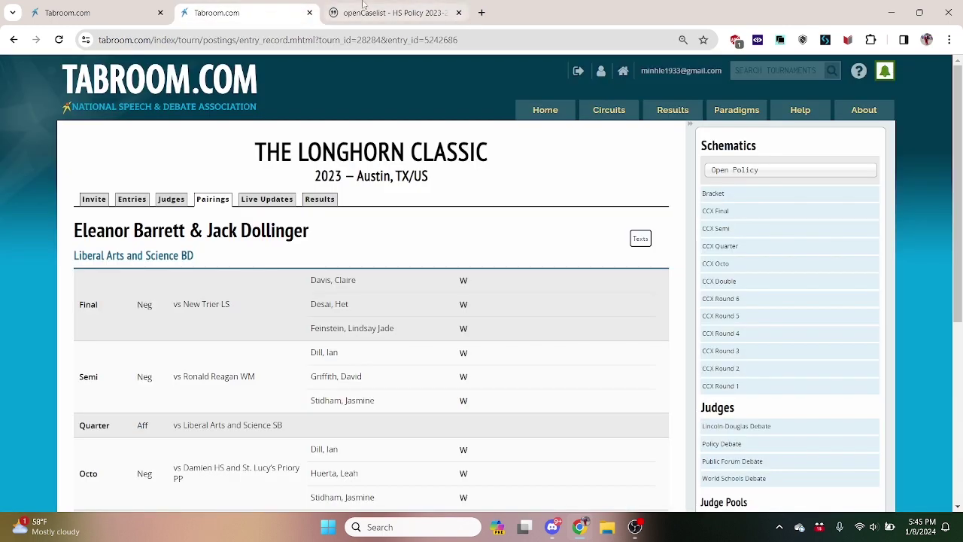
click(386, 8)
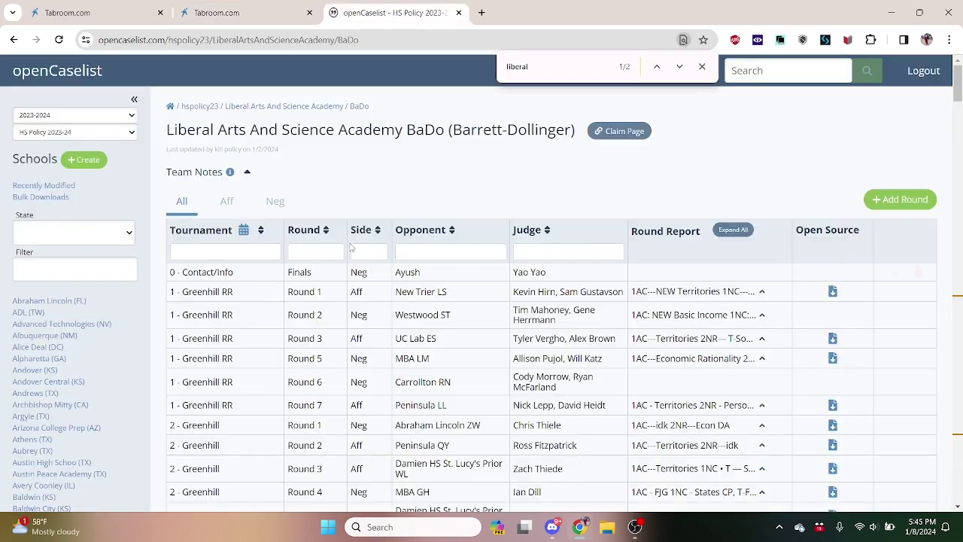
- Limit the BaDo team's rounds to Neg and expand the Longhorn Finals round report against New Trier LS
scroll(293, 143, down, 1)
click(274, 138)
scroll(411, 337, down, 13)
drag(503, 303, 668, 397)
click(672, 397)
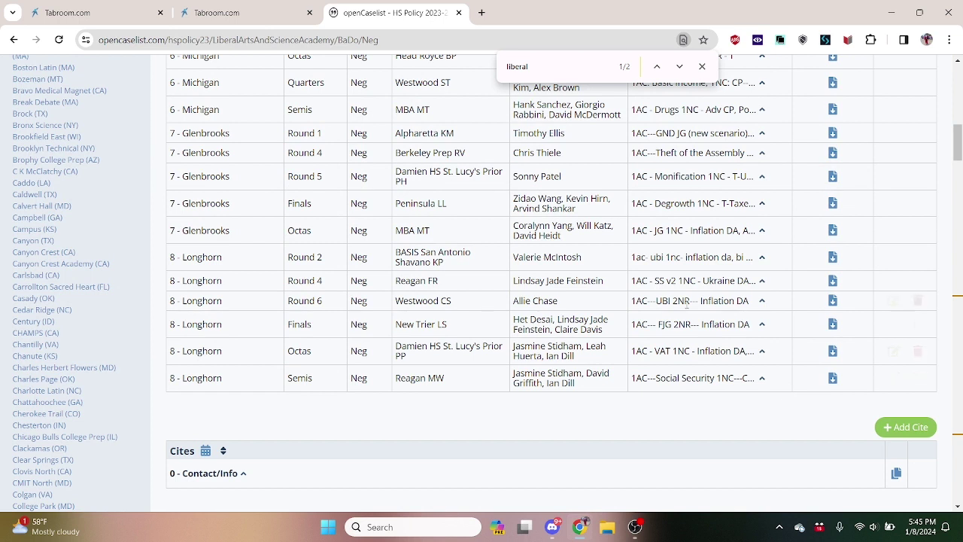
click(762, 327)
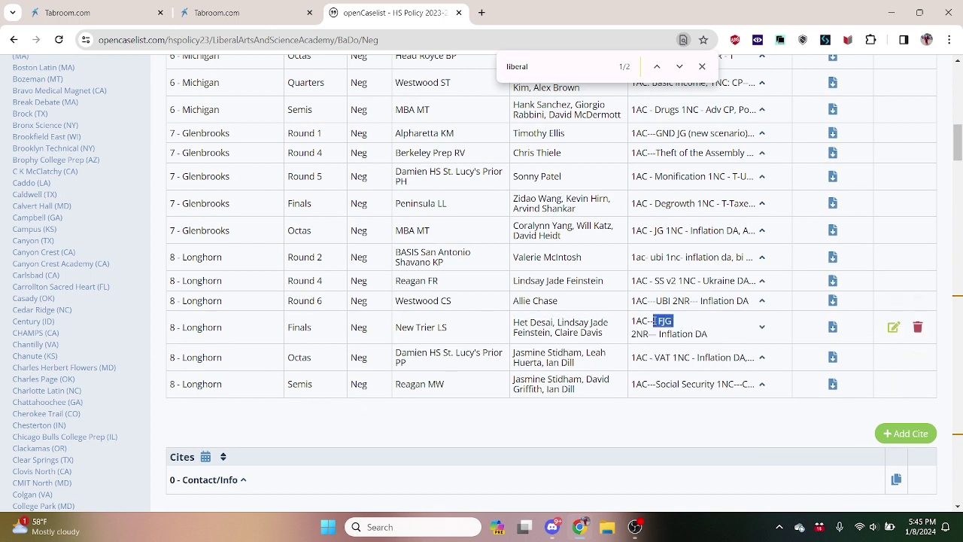
- Download the Longhorn Finals open source document and open it in Word
click(831, 330)
drag(737, 338, 647, 336)
click(730, 438)
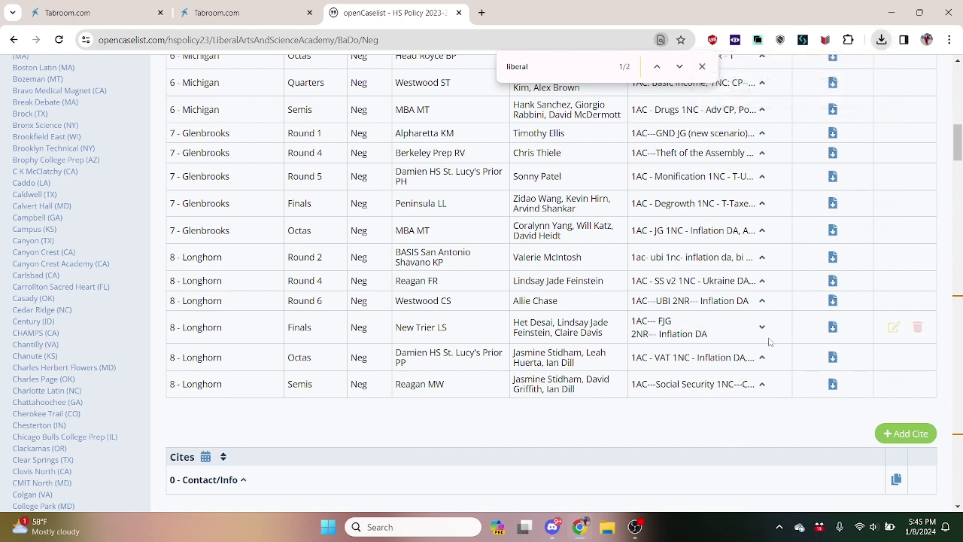
click(881, 39)
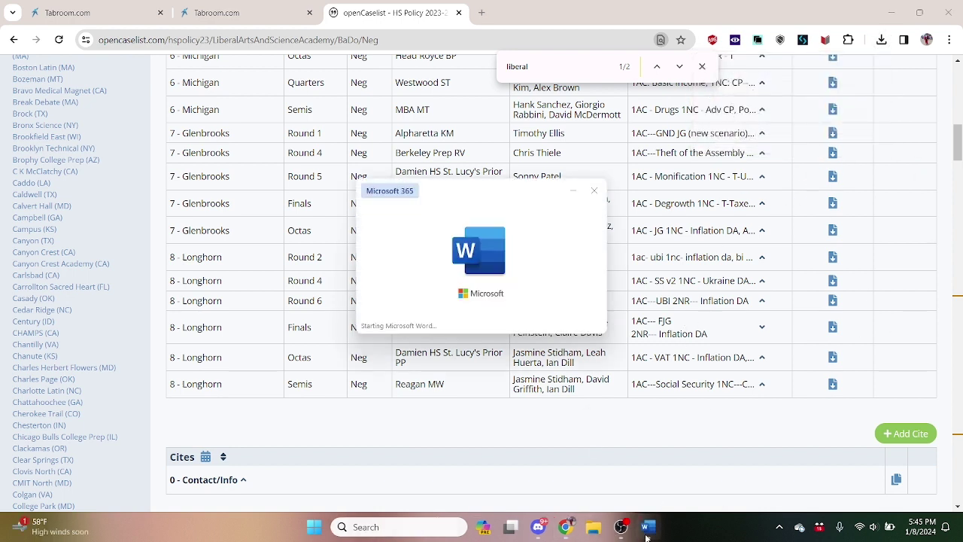
mouse_move(646, 536)
click(545, 528)
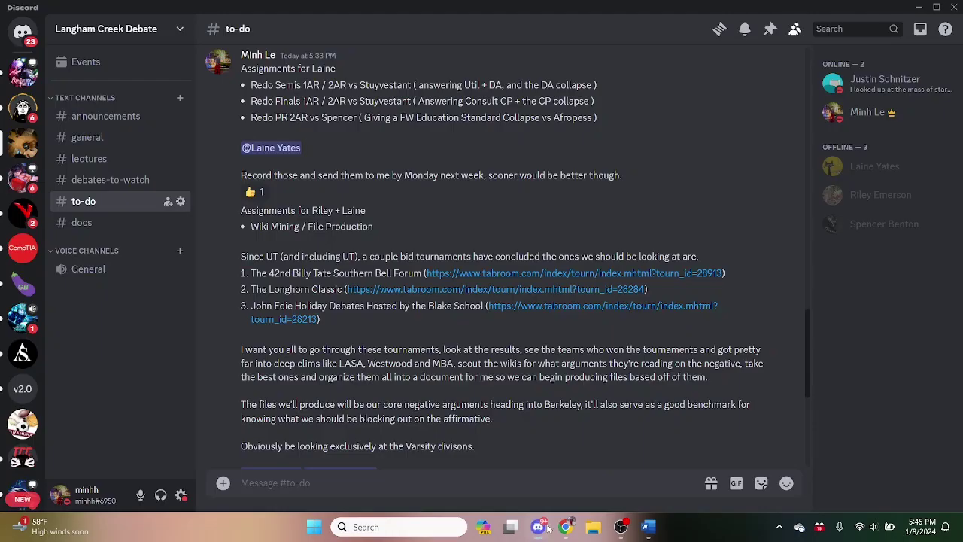
click(547, 528)
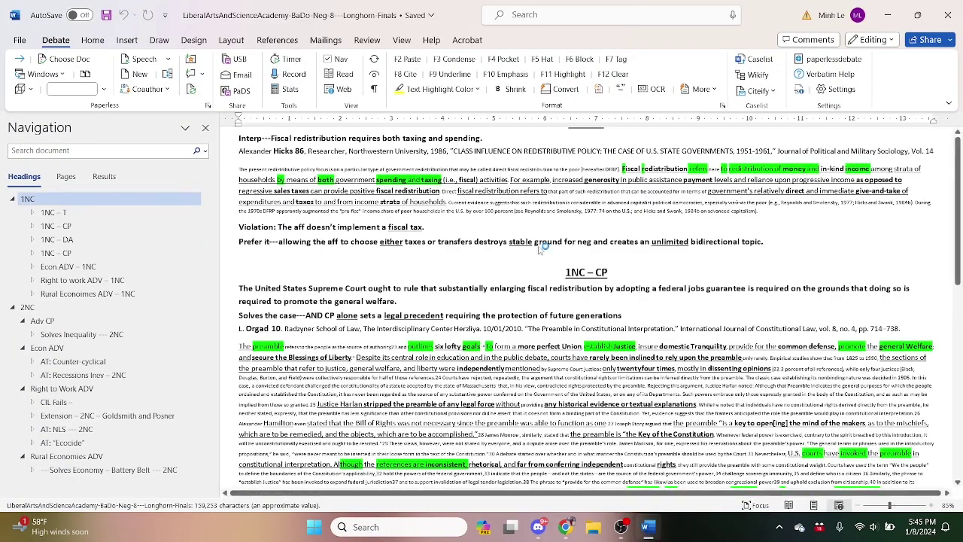
- Skim the 1NC section by jumping through its T, CP, DA and ADV headings
click(187, 215)
click(178, 228)
click(168, 239)
click(163, 254)
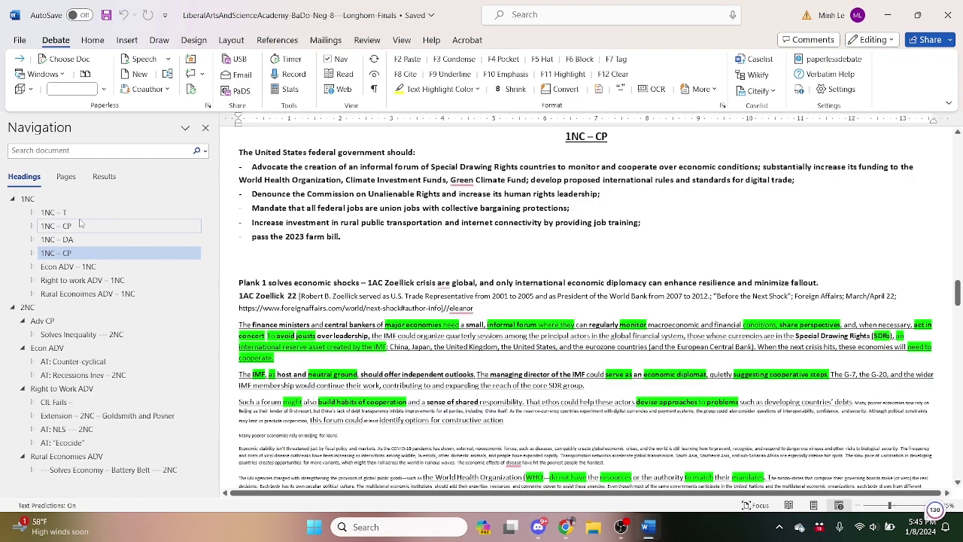
click(105, 266)
click(139, 293)
click(141, 254)
click(139, 239)
click(157, 216)
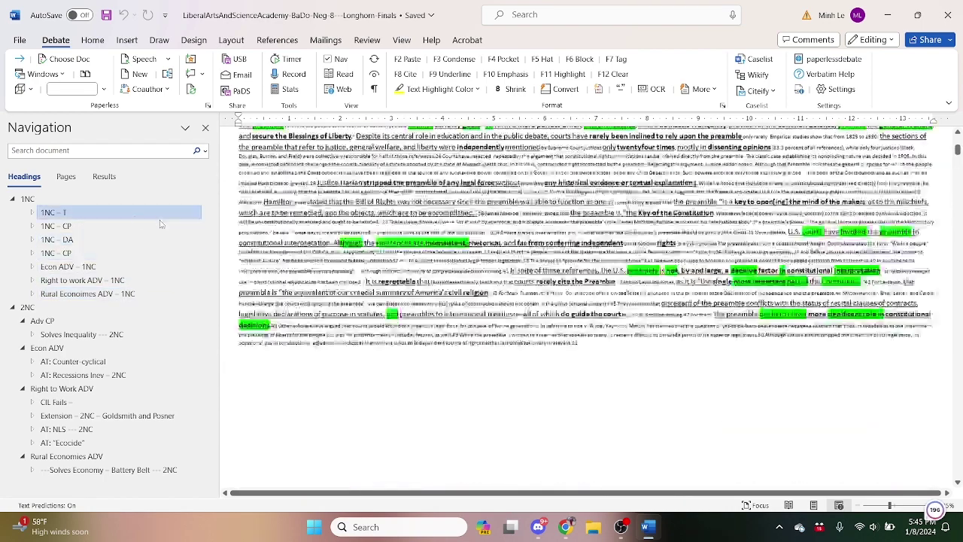
- Read the 1NC T interpretation on taxing and spending and the United States Supreme Court counterplan text
scroll(474, 226, up, 1)
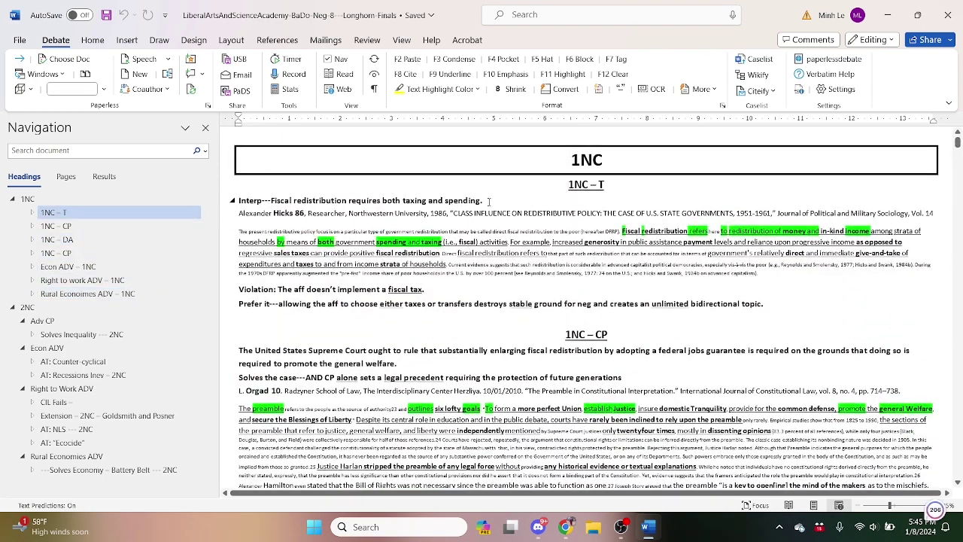
drag(487, 200, 239, 201)
click(567, 304)
scroll(520, 193, down, 4)
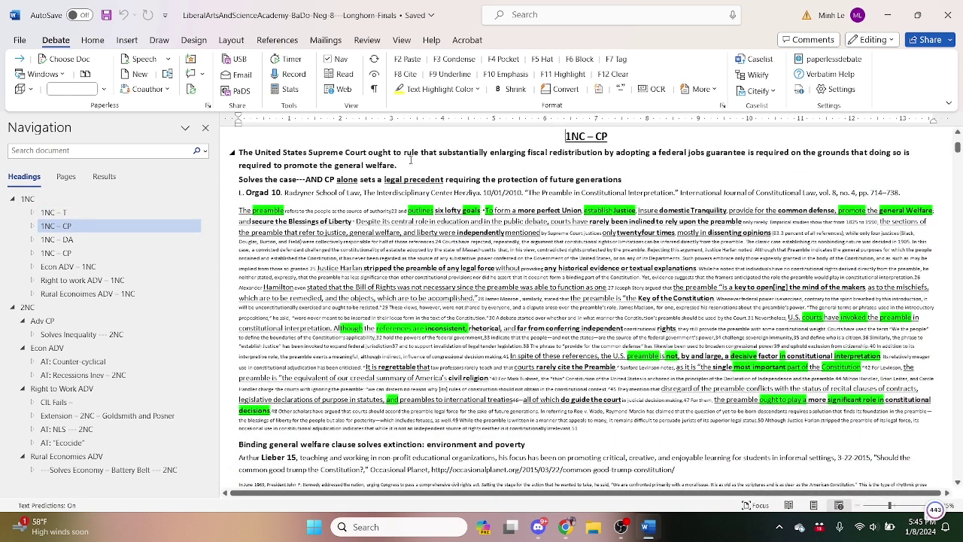
drag(240, 152, 401, 153)
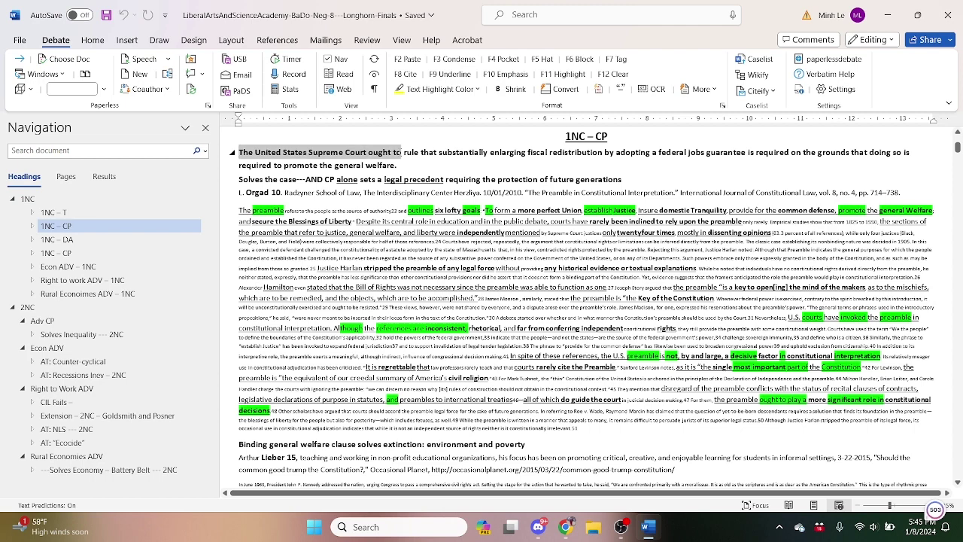
click(634, 179)
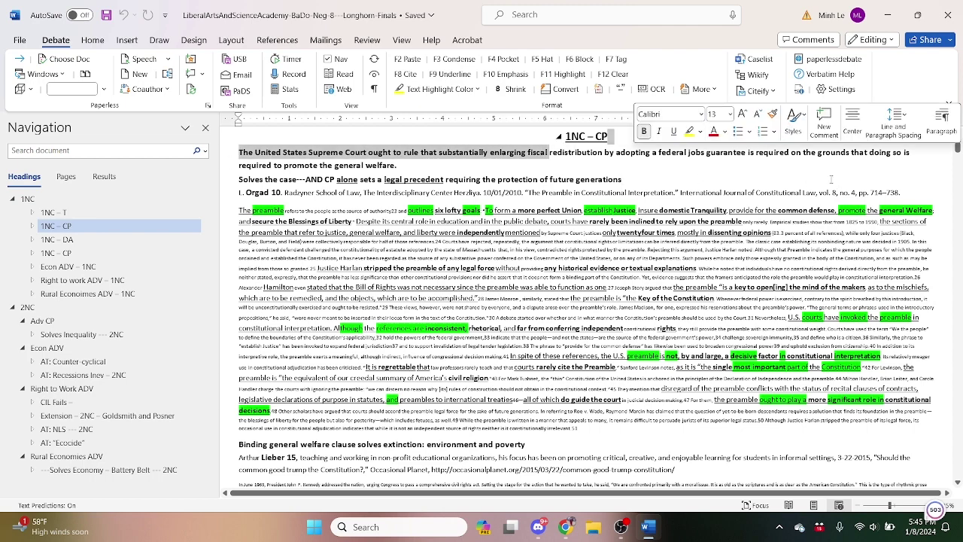
- Read the job guarantee inflation link in the 1NC DA and go to the second 1NC CP
click(168, 239)
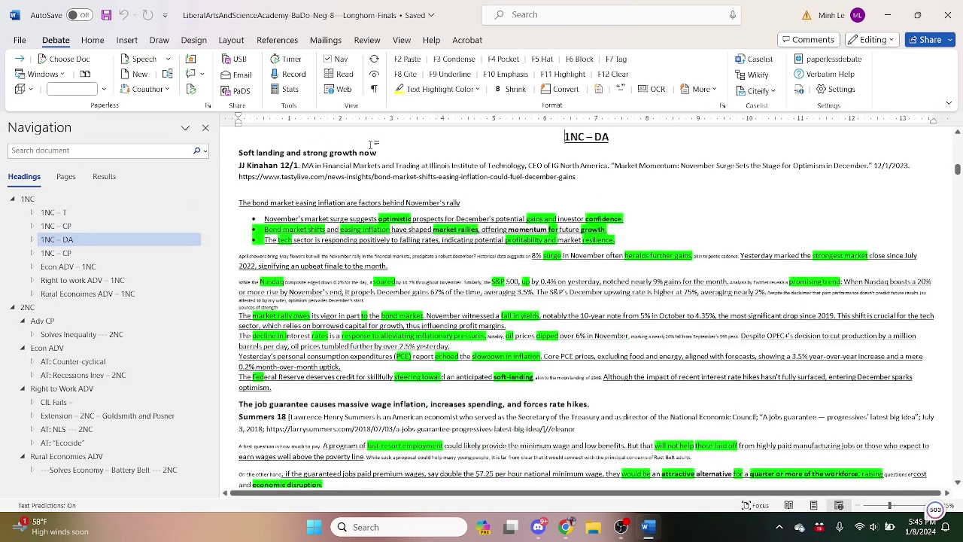
scroll(378, 144, down, 3)
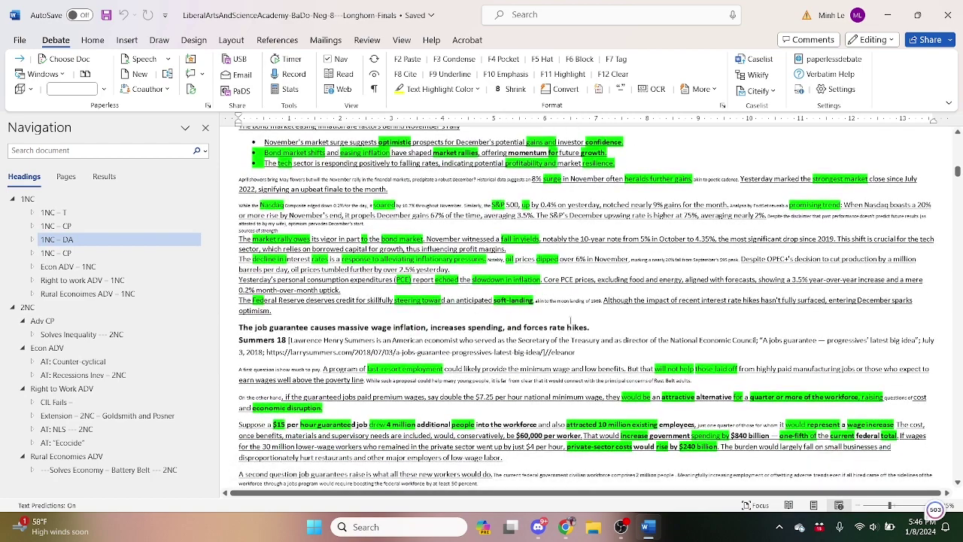
drag(573, 326, 243, 329)
click(544, 380)
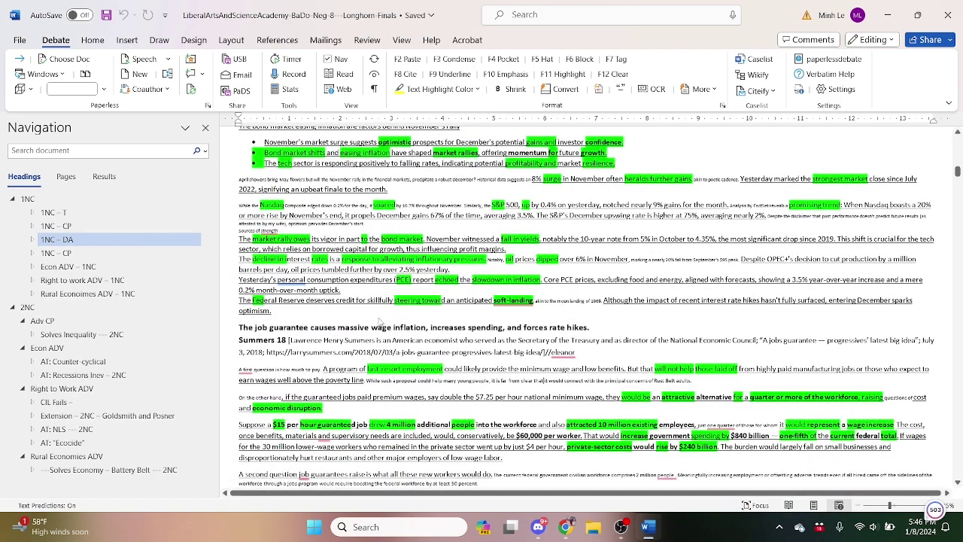
click(106, 256)
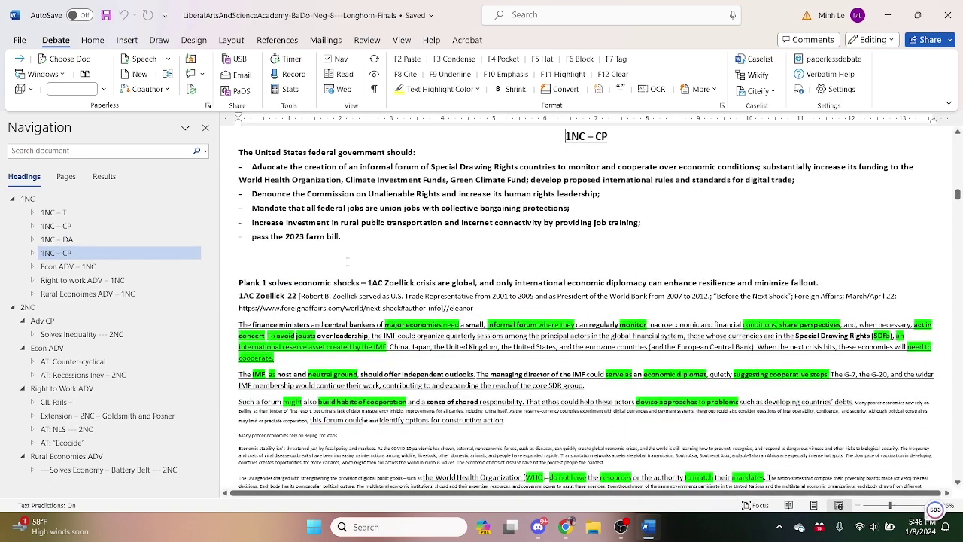
- Read the planks of the second 1NC CP, from Special Drawing Rights to the 2023 farm bill, and return to the 1NC T heading
drag(348, 259, 256, 167)
click(427, 256)
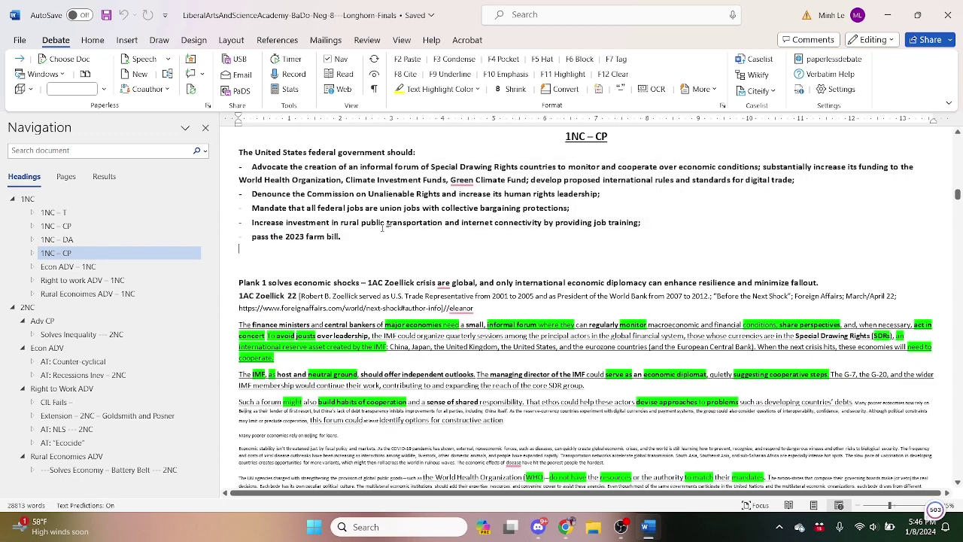
drag(361, 235, 253, 237)
click(378, 283)
key(Up)
key(Up)
key(Up)
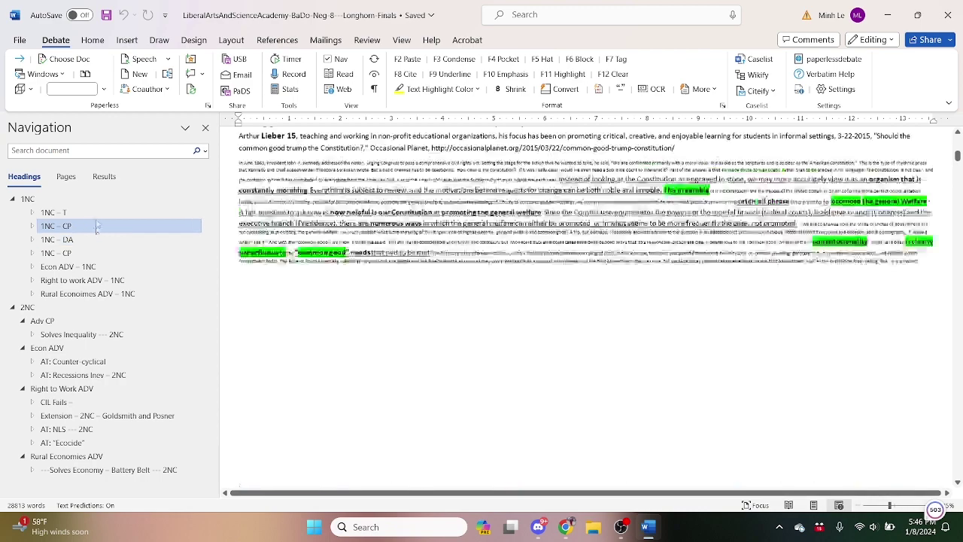
- Open a new blank Verbatim document alongside the Longhorn Finals document and switch to it
key(super)
text(verbat)
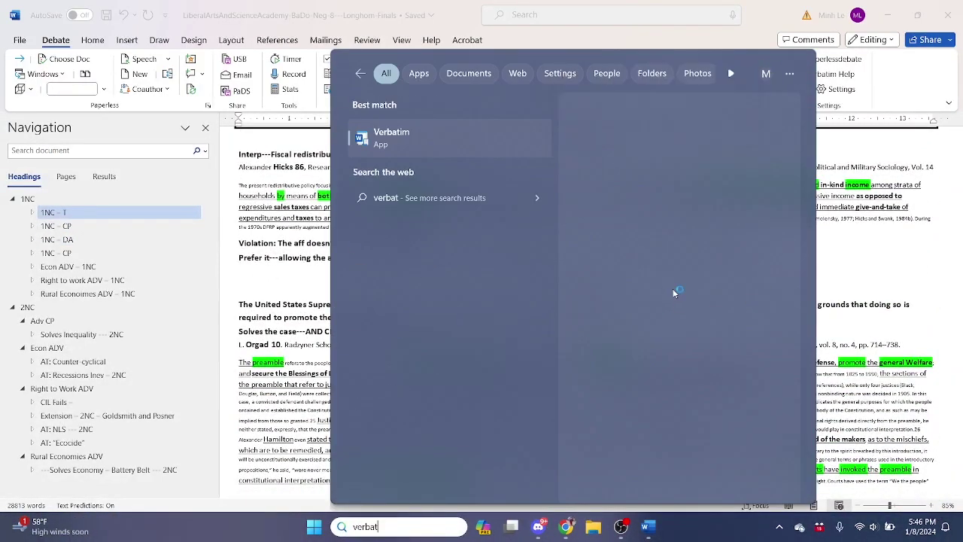
key(Return)
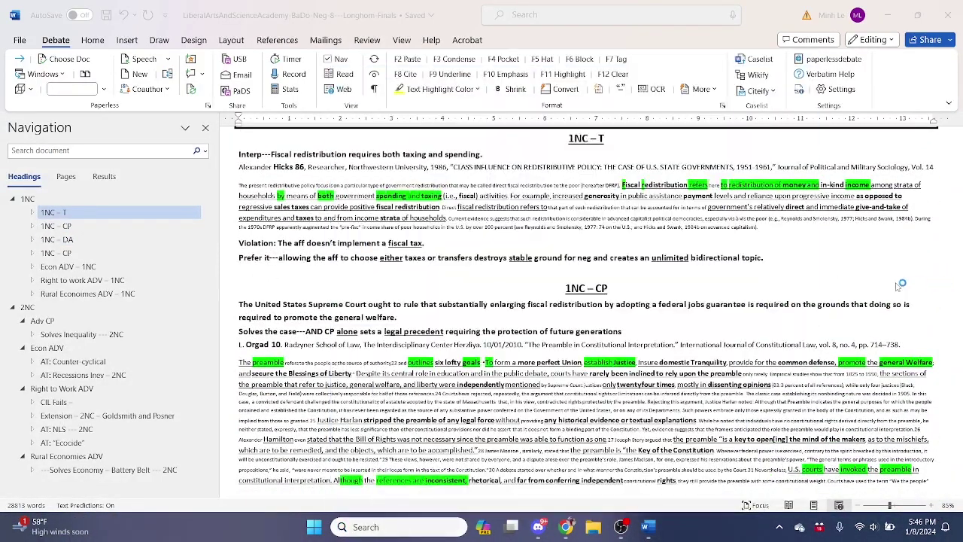
click(647, 531)
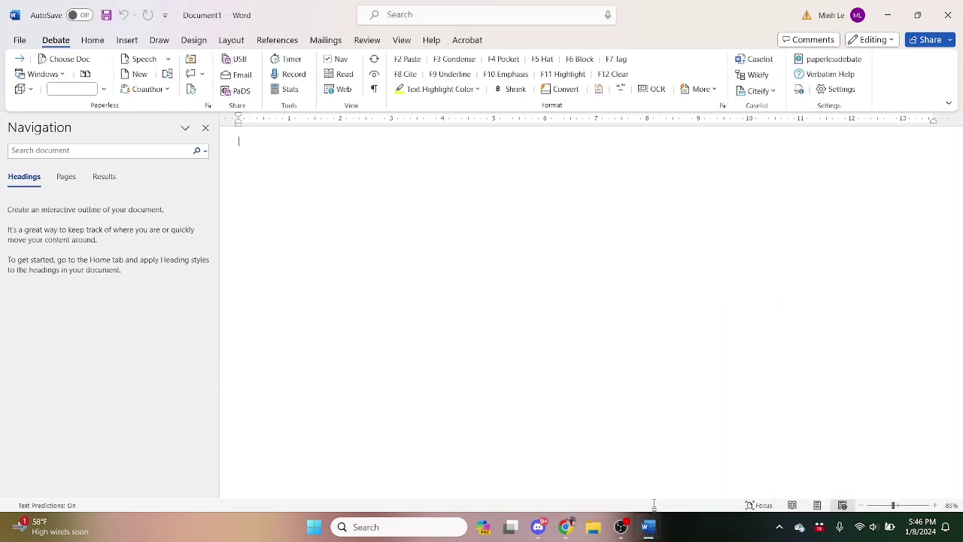
mouse_move(647, 527)
click(581, 462)
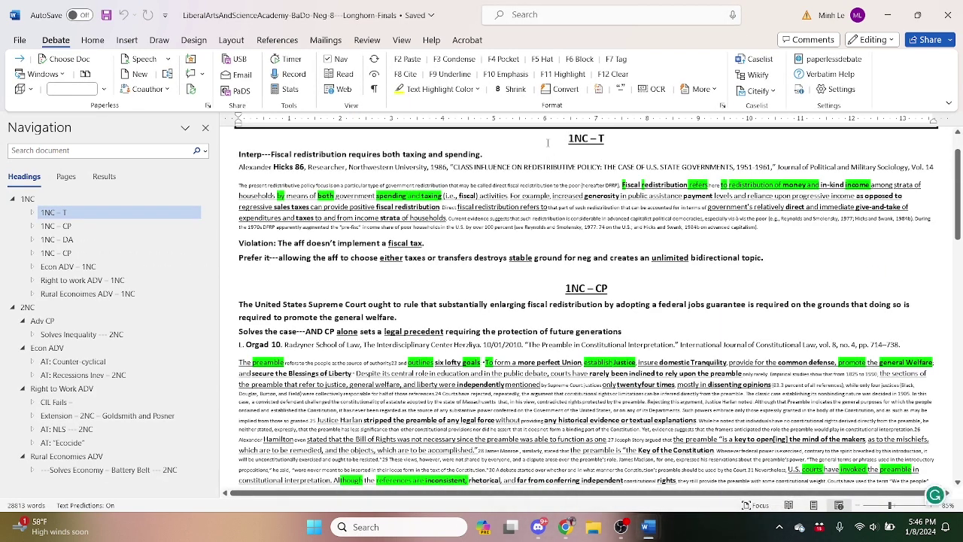
key(alt+Tab)
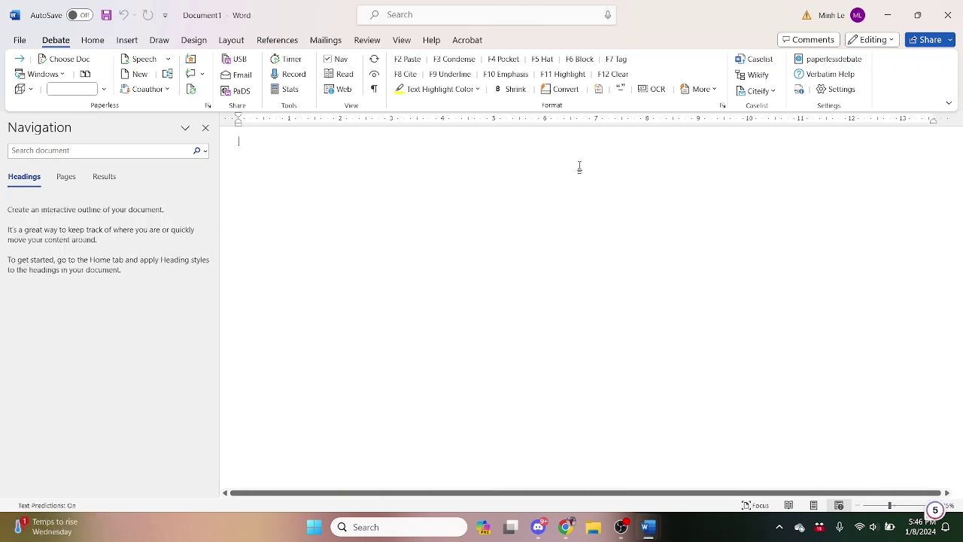
- Title the blank document with the Pocket heading "23-24 – Policy – HS – Wiki Mining Assignment"
key(F4)
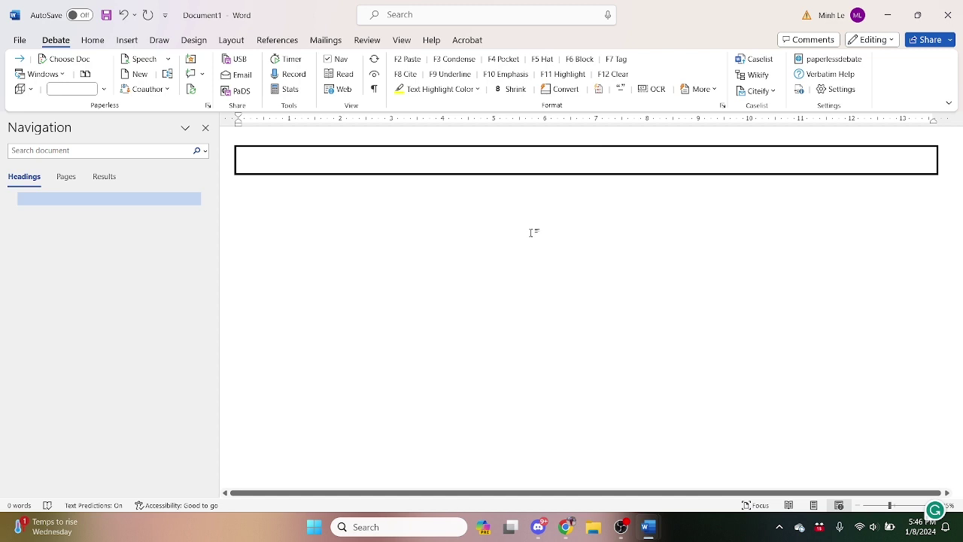
text(23-24 - Polic)
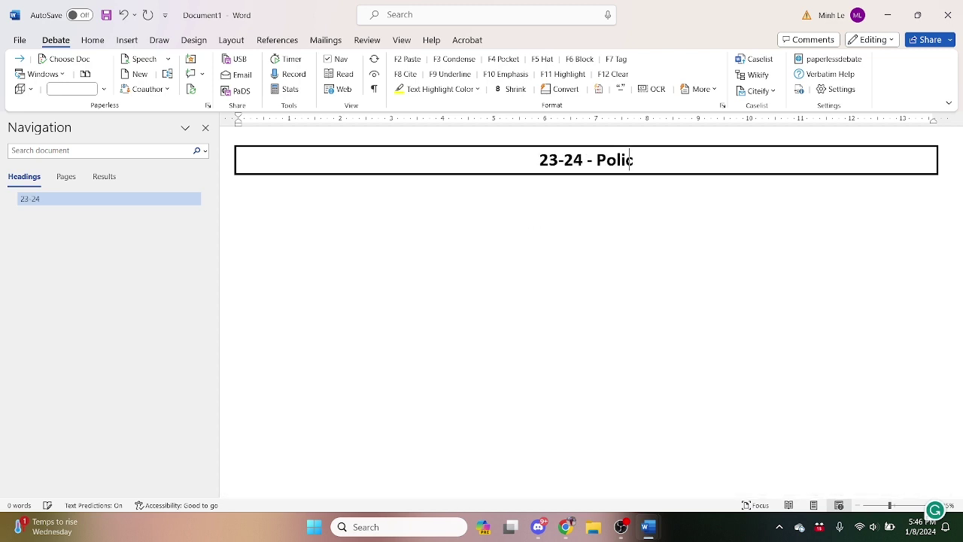
text(y - HS - Wik)
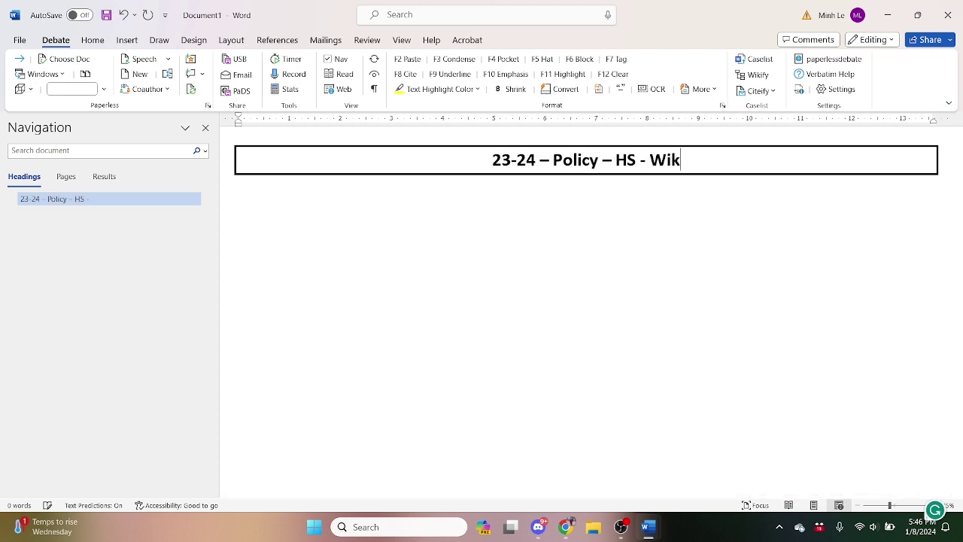
text(i Mining Assignemt)
key(BackSpace)
key(BackSpace)
key(BackSpace)
text(ment)
key(Return)
- Add Hat headings T, DAs, CPs and Ks beneath the assignment title
key(F5)
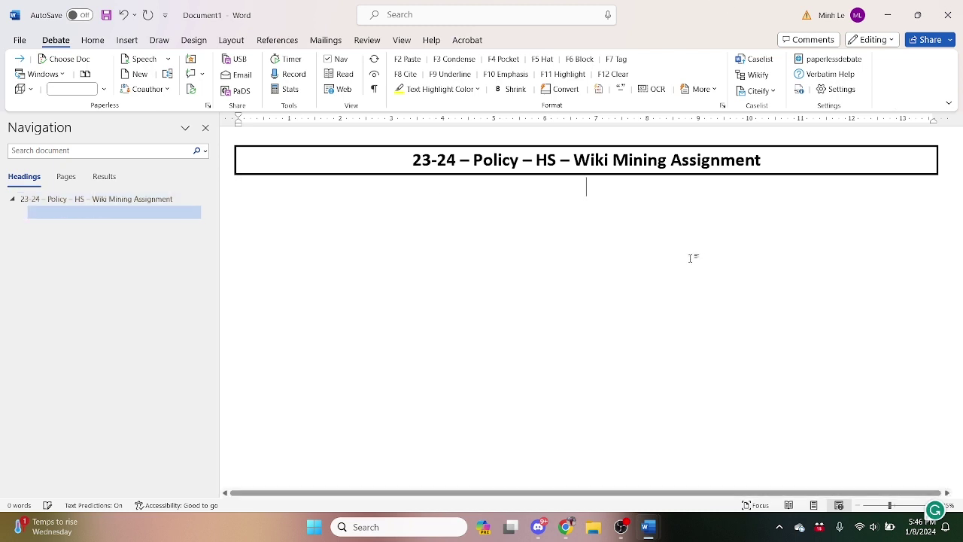
text(T.)
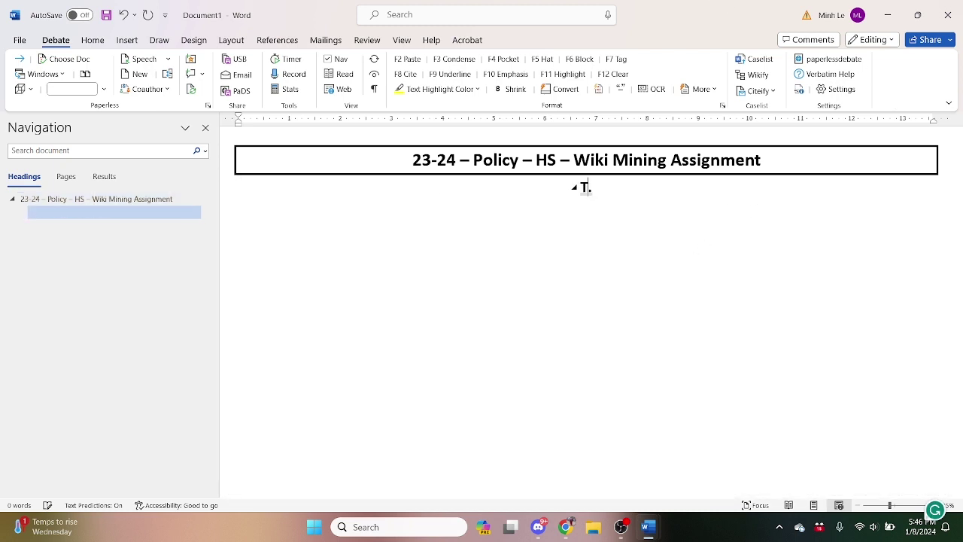
key(Return)
text(DA)
text(CPs)
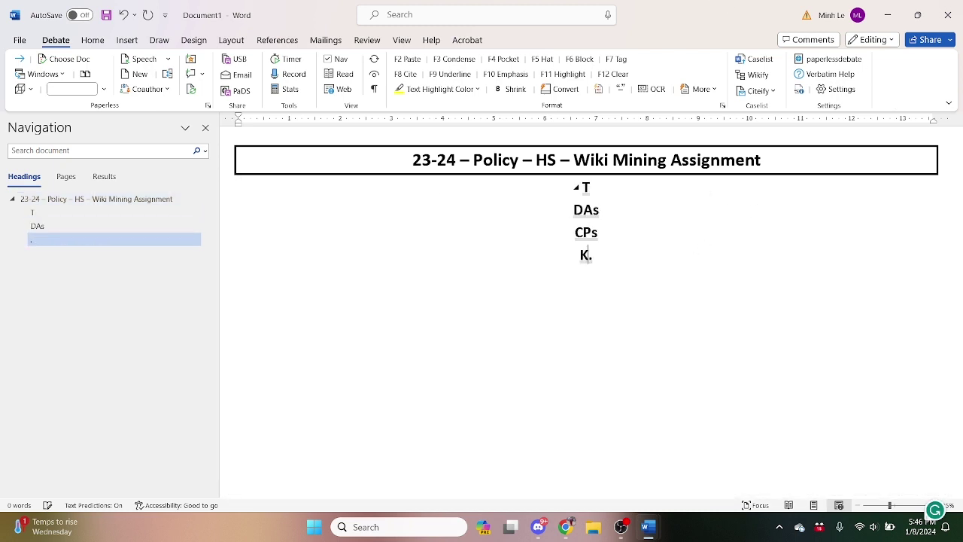
- Add the Block heading "T – Fiscal Redistribution = Taxation AND Spending" under T
key(Up)
key(Up)
key(Up)
key(Return)
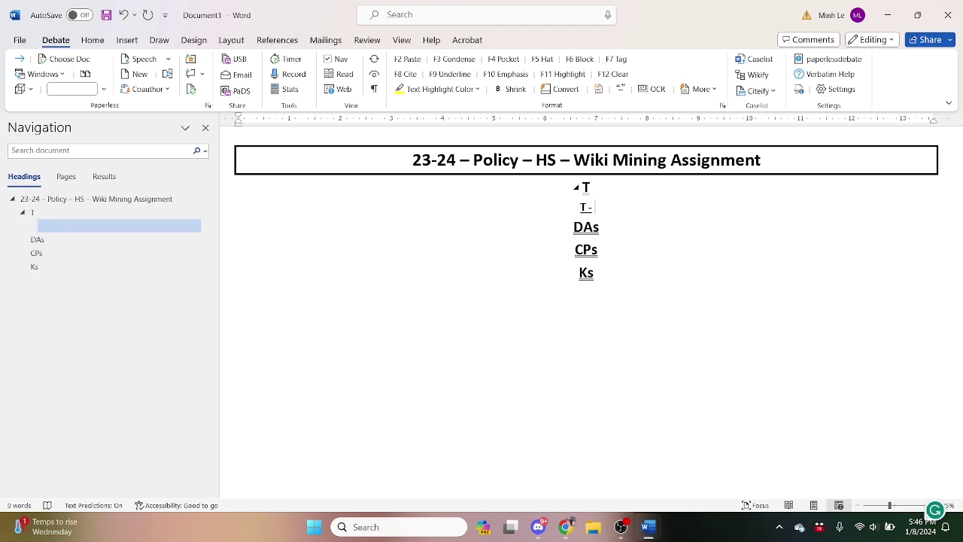
text(T – Fiscal Redistribution)
text(= T)
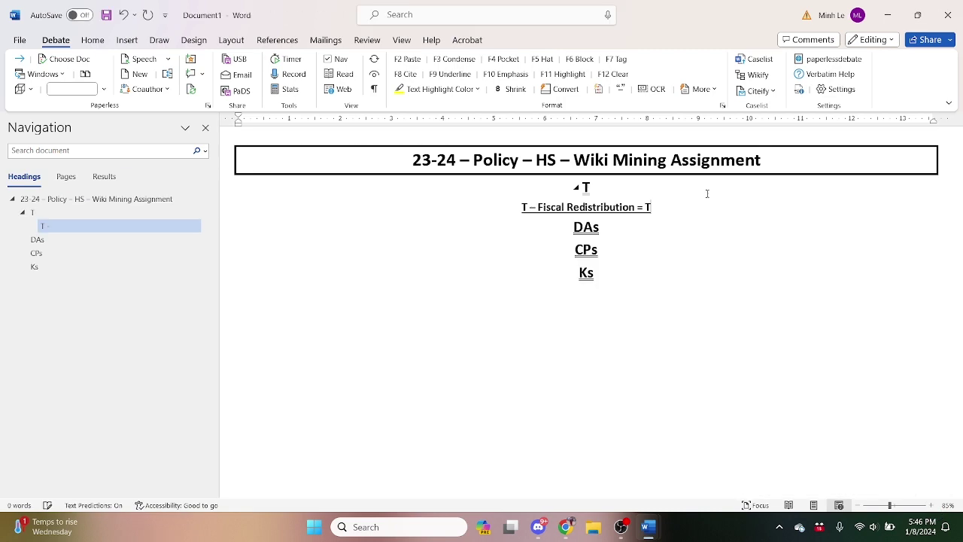
text(axation and Spending)
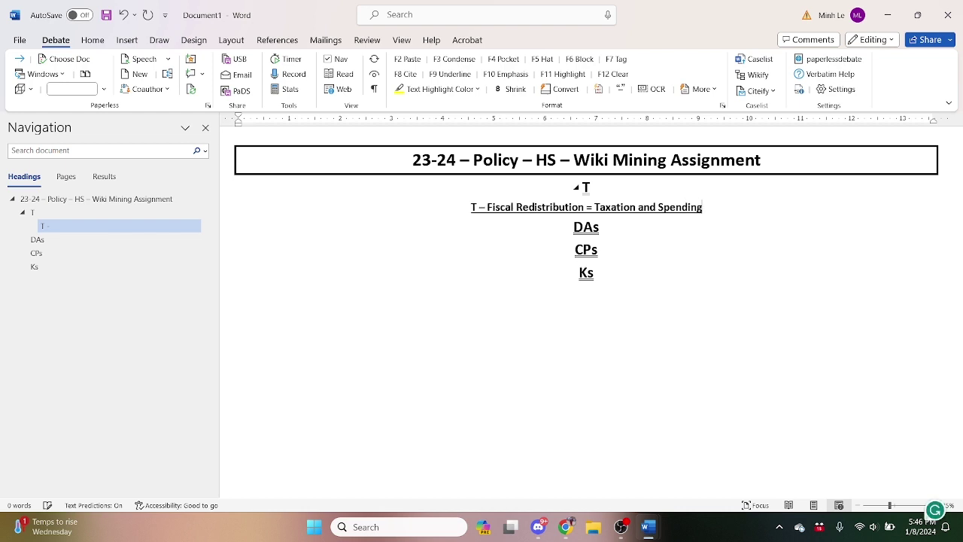
key(BackSpace)
key(BackSpace)
key(BackSpace)
key(BackSpace)
text(AND)
- Paste the Longhorn Finals 1NC T argument under the new block without its original heading, and end the block heading with "– 1NC"
key(Return)
text(1NC – T Interp---Fiscal redistribution requires both taxing and spending. Alexander Hicks 86, Researcher, Northwestern University, 1986, "CLASS INFLUENCE ON REDISTRIBUTIVE POLICY: THE CASE OF U.S. STATE GOVERNMENTS, 1951-1961," Journal of Political and Military Sociology, Vol. 14 The present redistributive policy focus is on a particular type of government redistribution that may be called direct fiscal redistribution to the poor (hereafter DFRP). Fiscal redistribution refers here to redistribution of money and in-kind income among strata of households by means of both government spending and taxing (i.e., fiscal) activities. For example, increased generosity in public assistance payment levels and reliance upon progressive income as opposed to regressive sales taxes can provide positive fiscal redistribution. Direct fiscal redistribution refers to that part of such redistribution that can be accounted for in terms of government's relatively direct and immediate give-and-take of expenditures and taxes to and from income strata of households. Current evidence suggests that such redistribution is considerable in advanced capitalist political democracies, especially vis-à-vis the poor (e.g., Reynolds and Smolensky, 1977; Hicks and Swank, 1984b). During the 1970s DFRP apparently augmented the "pre-fisc" income share of poor households in the U.S. by over 100 percent (see Reynolds and Smolensky, 1977: 74 on the U.S., and Hicks and Swank, 1984b on advanced capitalism). Violation: The aff doesn't implement a fiscal tax. Prefer it---allowing the aff to choose either taxes or transfers destroys stable ground for neg and creates an unlimited bidirectional topic.)
triple_click(567, 224)
key(BackSpace)
key(BackSpace)
text(– 1NC)
click(675, 343)
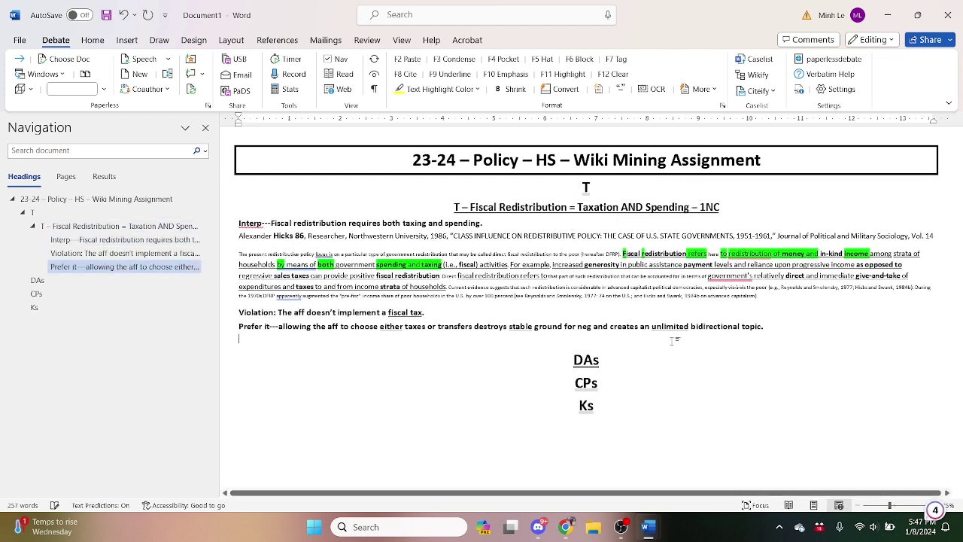
- Copy the whole first 1NC CP, the Supreme Court counterplan, from the Longhorn Finals document
key(alt+Tab)
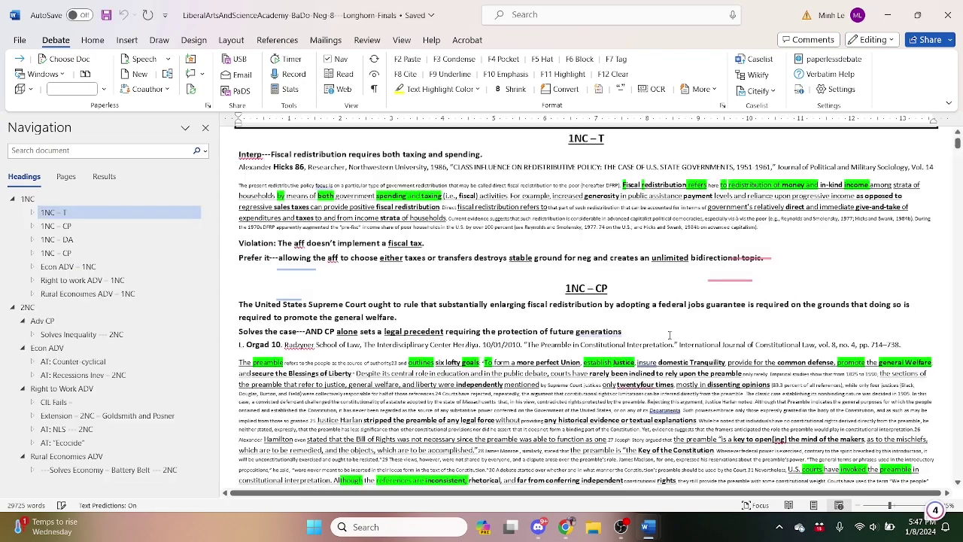
click(90, 231)
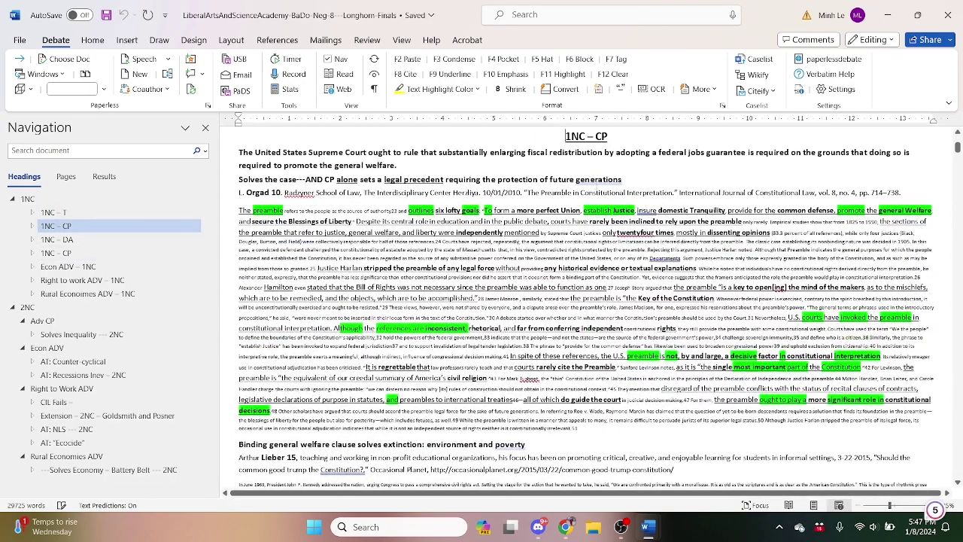
drag(567, 138, 734, 376)
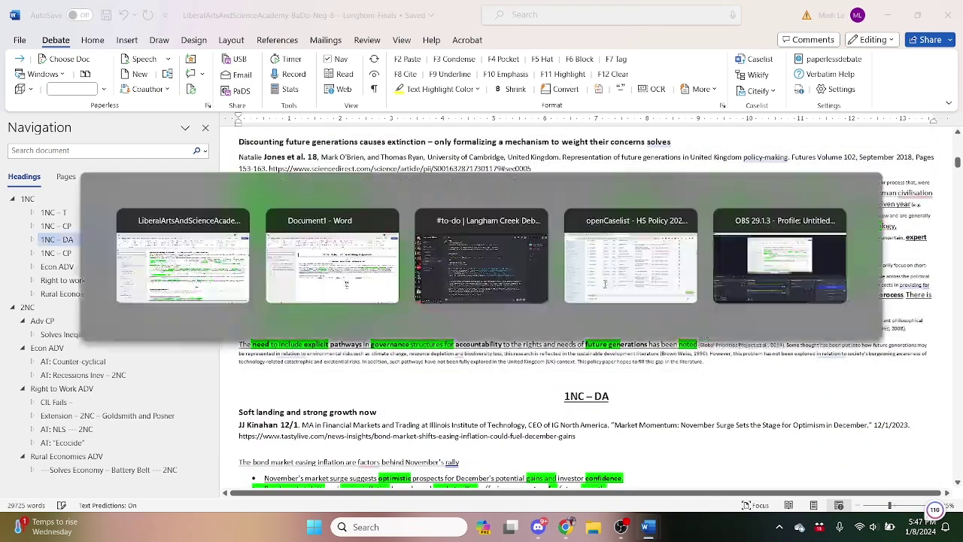
- Add the Block heading "CP – Supreme Court Passes FJG – 1NC" under CPs in the assignment document
click(624, 385)
key(Return)
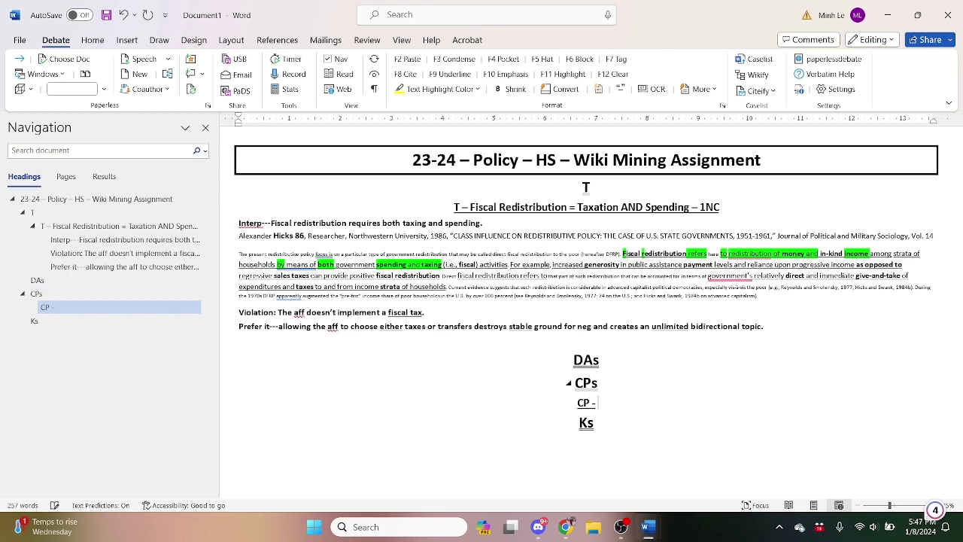
text(CP - Supreme Cou)
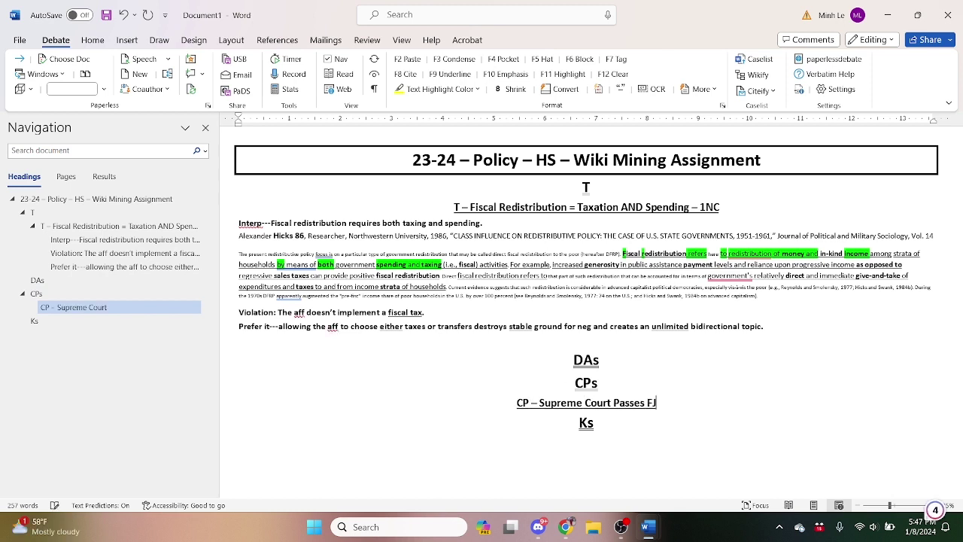
text(rt Passes FJG - 1NC)
key(Return)
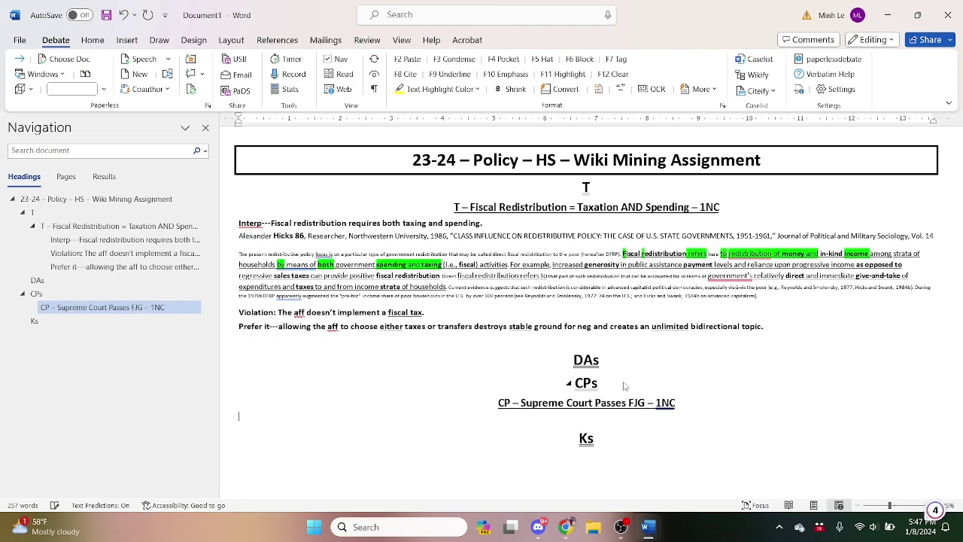
- Paste the Supreme Court counterplan under its new heading and delete the leftover "1NC – CP" heading
key(ctrl+v)
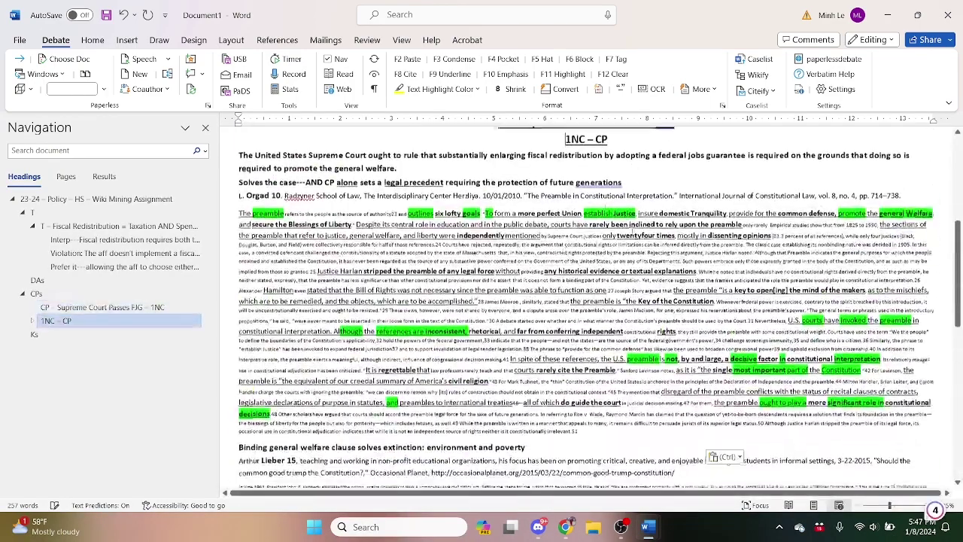
scroll(609, 226, up, 1)
drag(612, 187, 562, 188)
key(Delete)
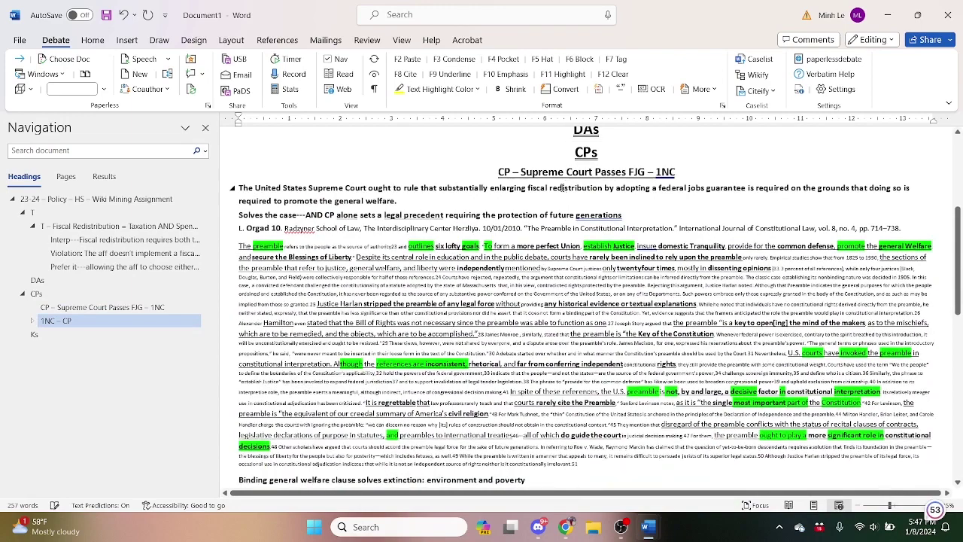
- Collapse the Supreme Court counterplan and Fiscal Redistribution blocks in the document outline
click(33, 307)
scroll(384, 338, up, 3)
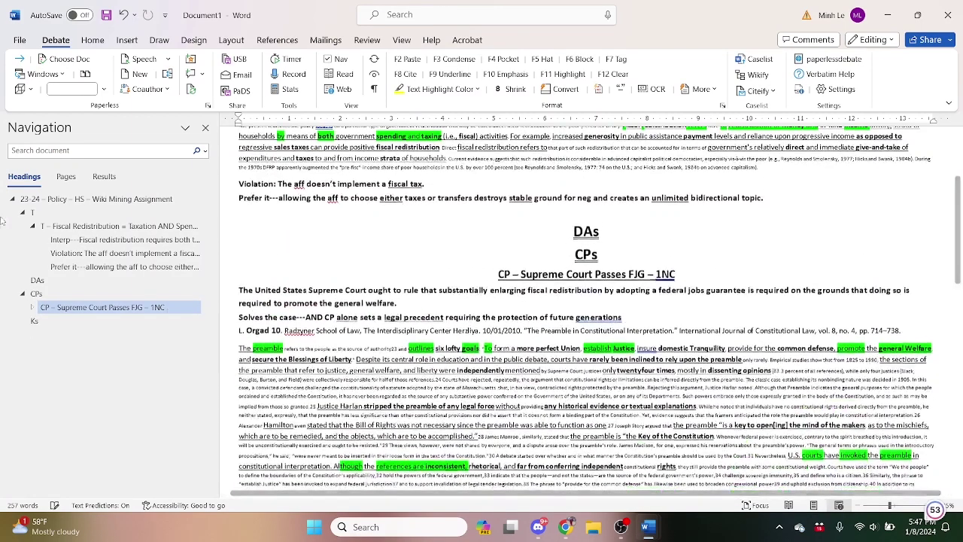
click(33, 226)
scroll(473, 272, up, 3)
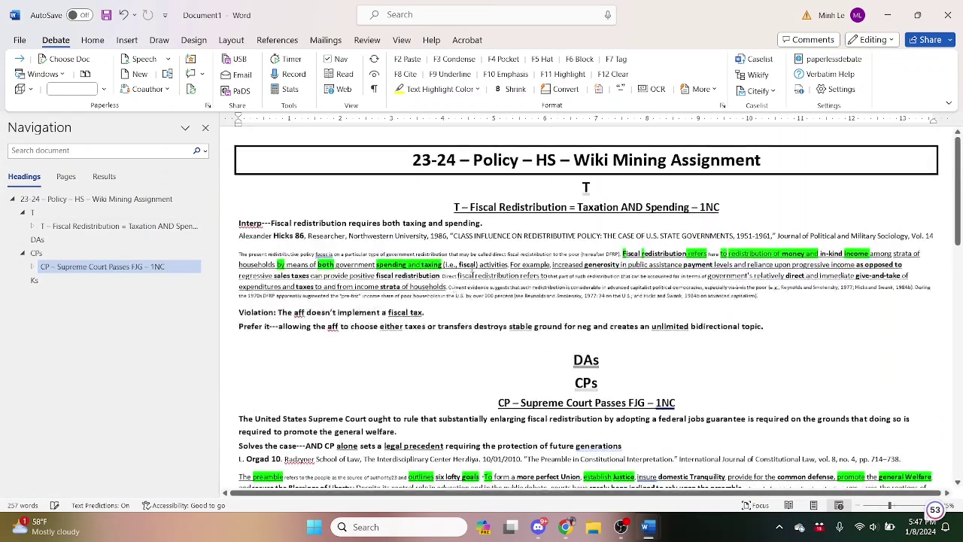
- Copy the whole 1NC DA from the Longhorn Finals document and add the Block heading "DA – Inflation – 1NC" under DAs in the assignment
key(alt+Tab)
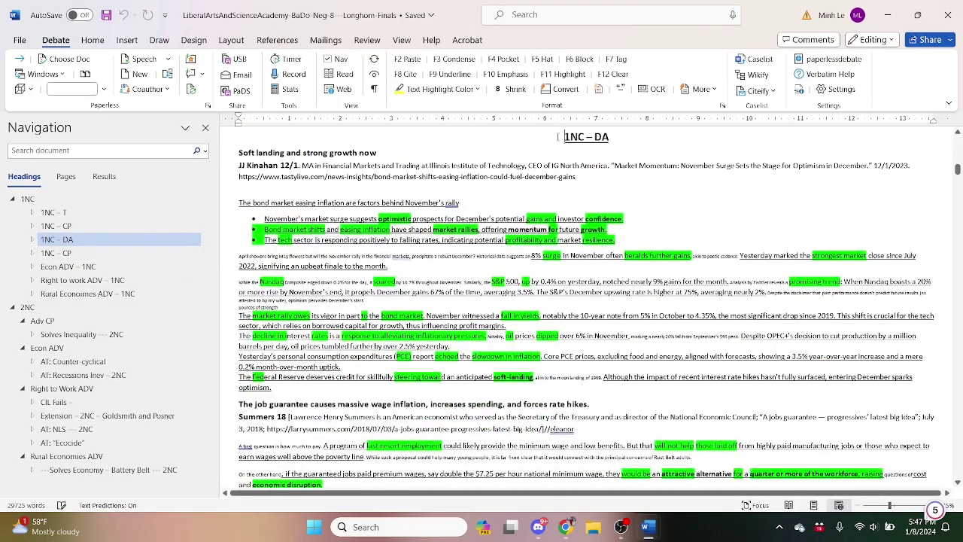
drag(560, 137, 869, 279)
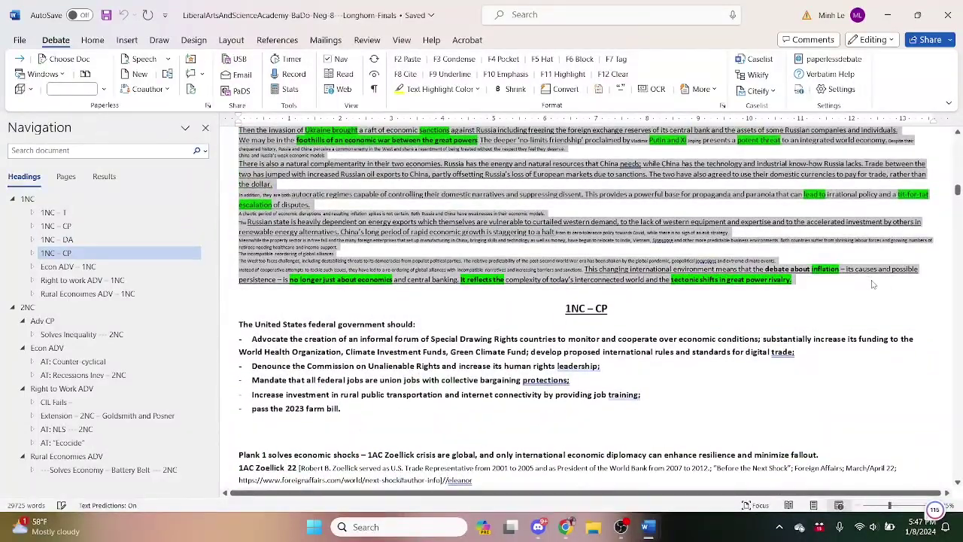
key(alt+Tab)
key(Return)
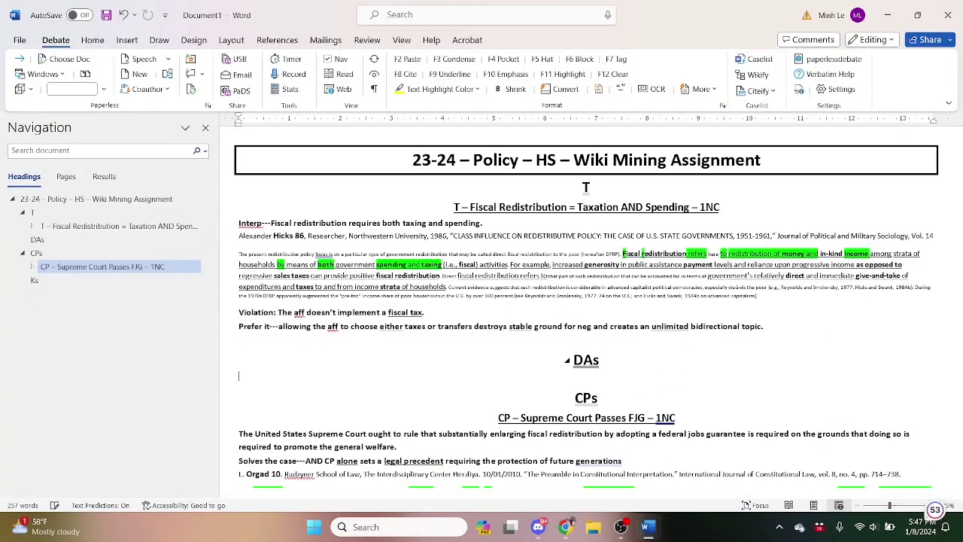
text(AD)
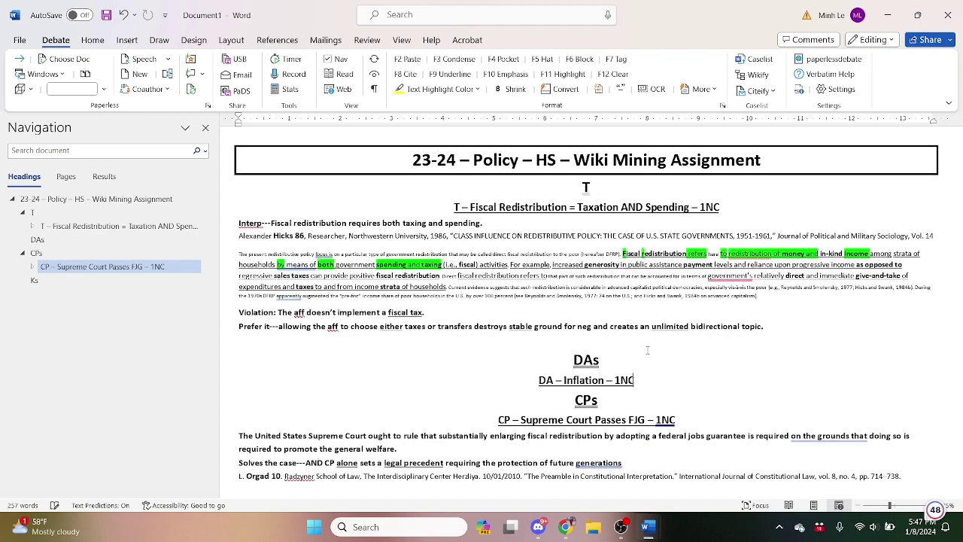
- Paste the inflation disadvantage under its new heading and delete the leftover "1NC – DA" heading
key(ctrl+v)
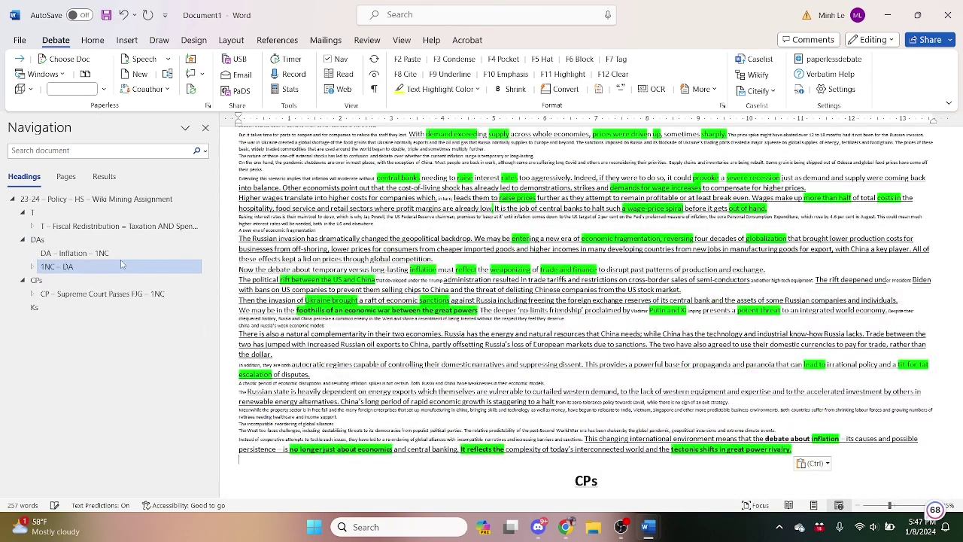
click(121, 266)
drag(613, 138, 525, 138)
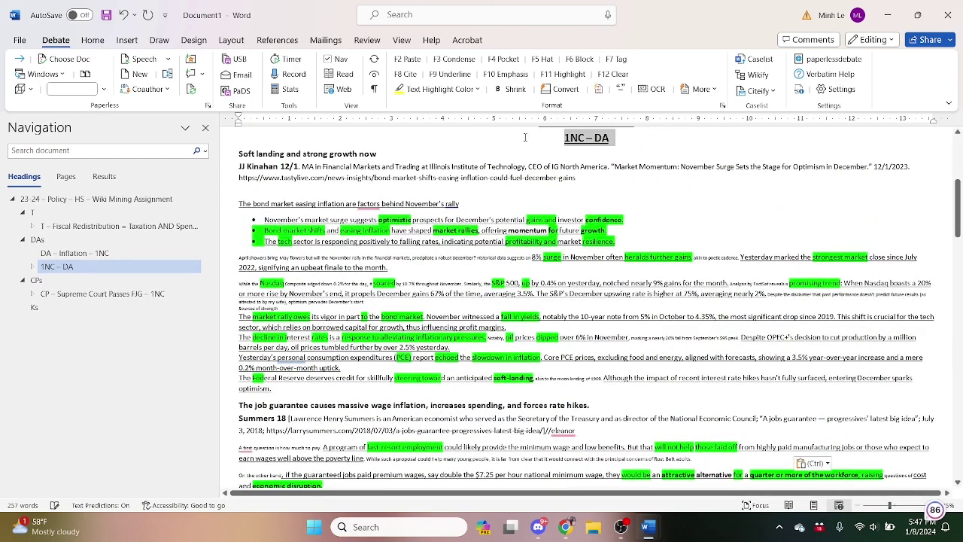
key(BackSpace)
- Rename the inflation disadvantage heading to "DA – Inflation vs Jobs Guarantee – 1NC"
scroll(596, 262, up, 1)
click(606, 197)
text(vs Jobs Guarante)
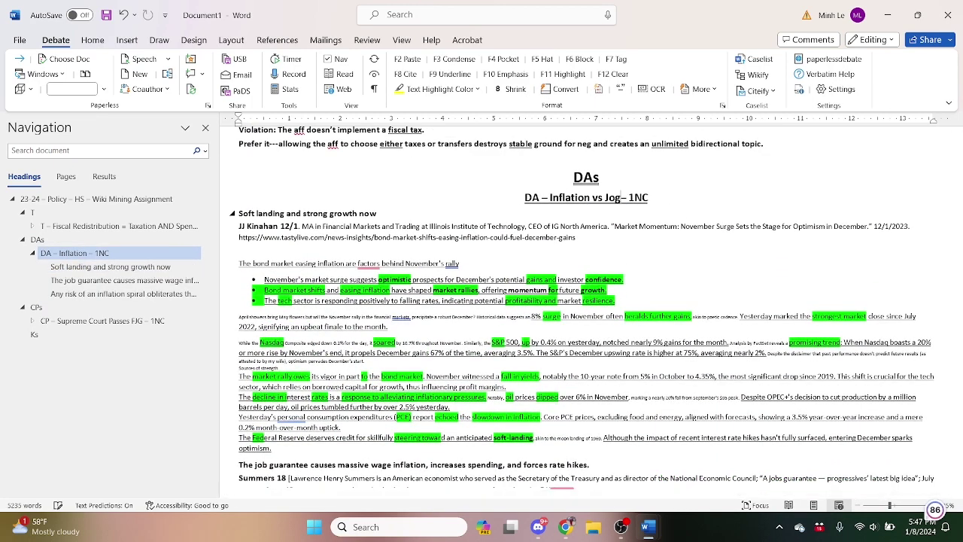
text(e)
scroll(596, 308, down, 1)
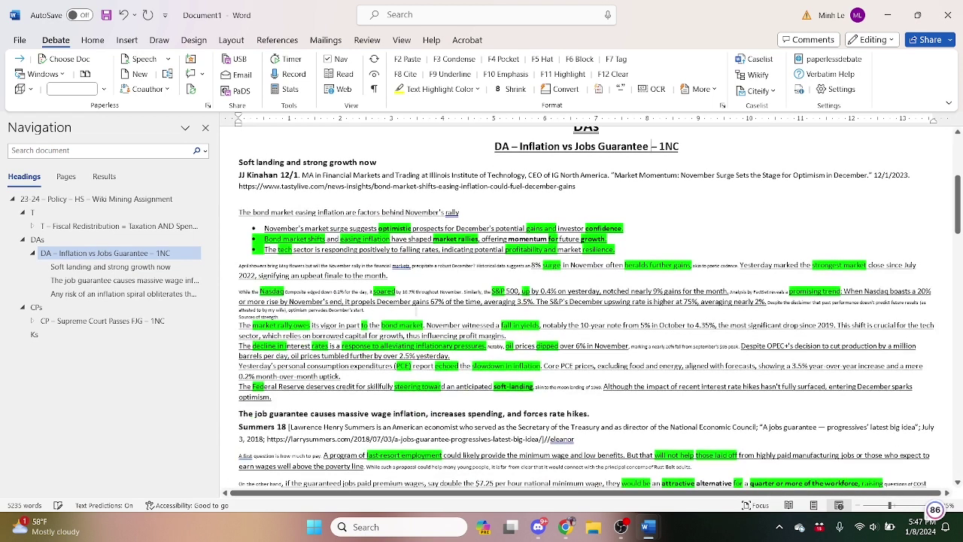
- Review the inflation disadvantage's cards and the assignment's T, DAs and Ks sections through the document outline
drag(243, 414, 317, 411)
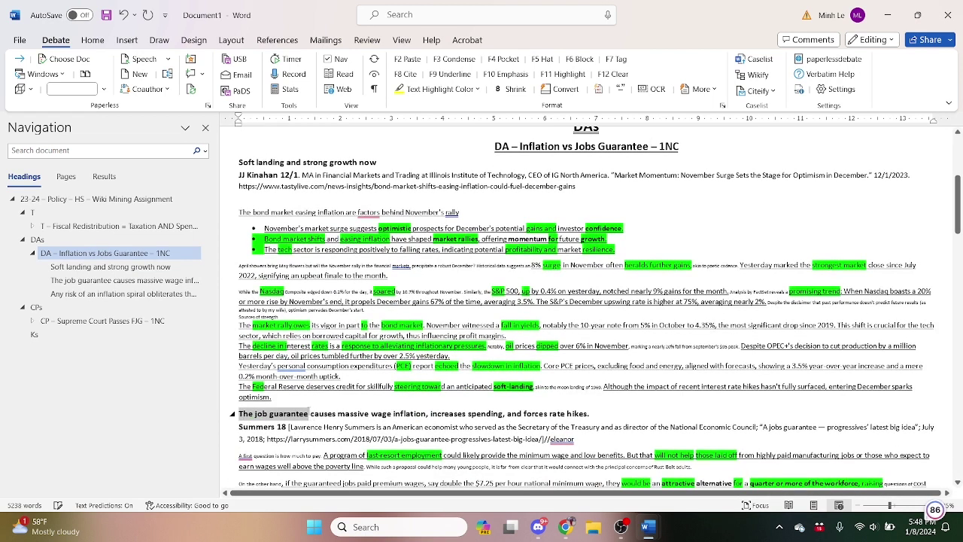
click(91, 280)
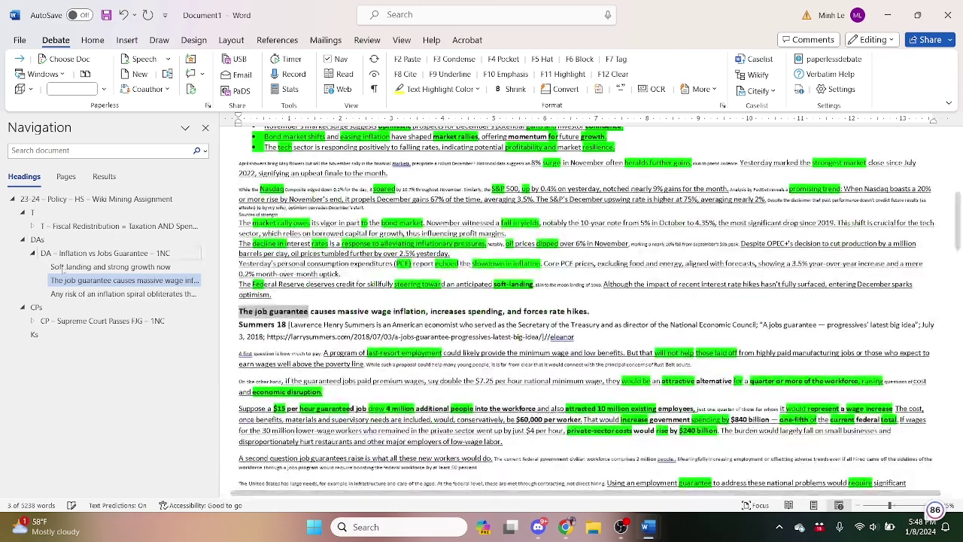
click(106, 296)
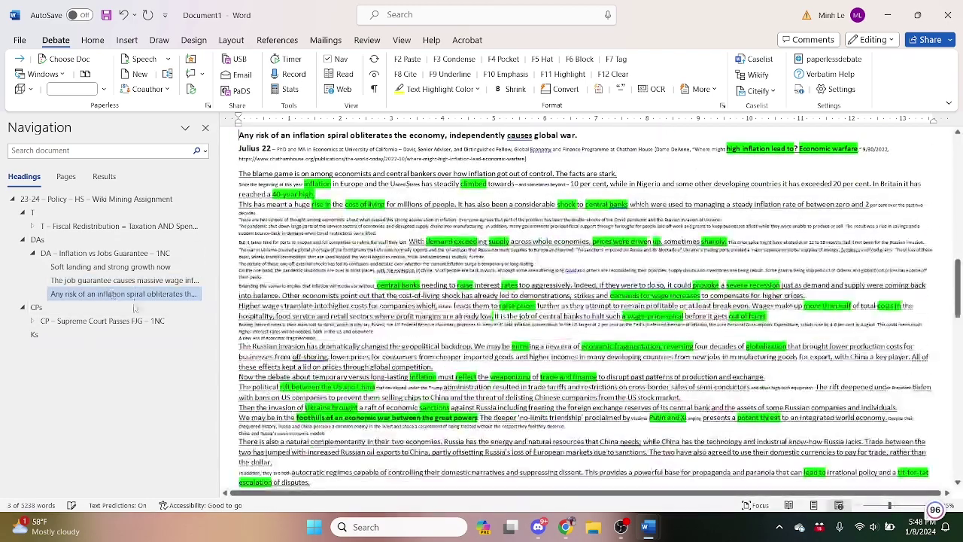
scroll(586, 185, up, 10)
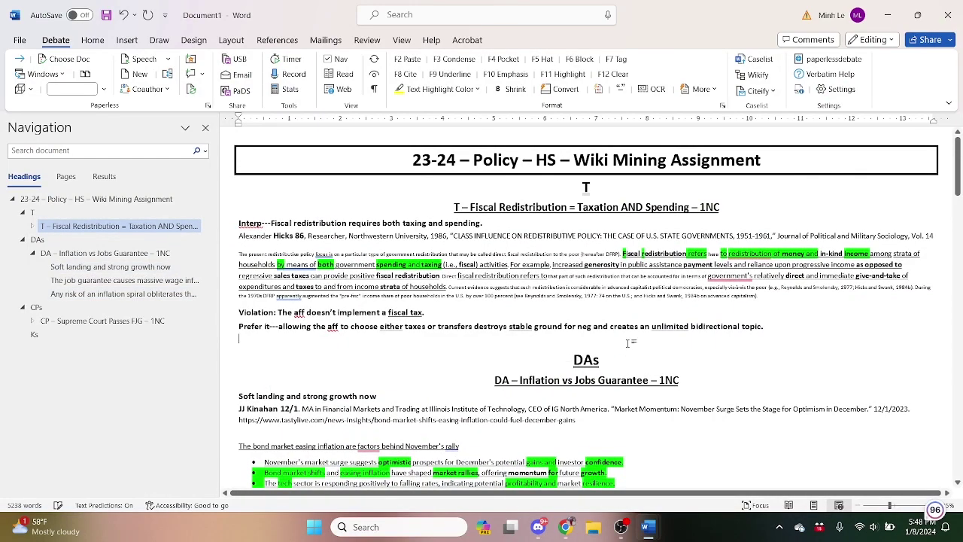
click(581, 360)
click(145, 334)
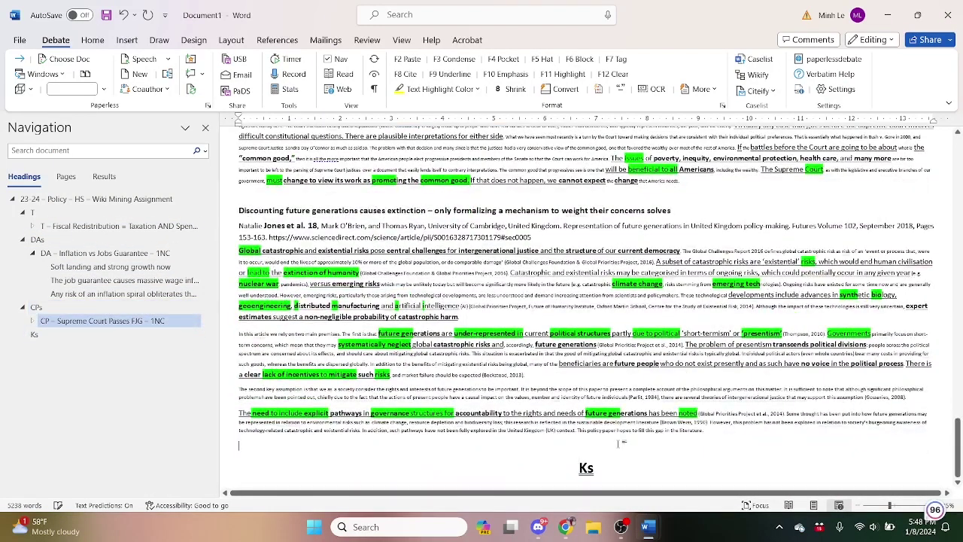
- Switch to Chrome and look up the tournament record of Longhorn Classic finalist New Trier LS on Tabroom
click(566, 527)
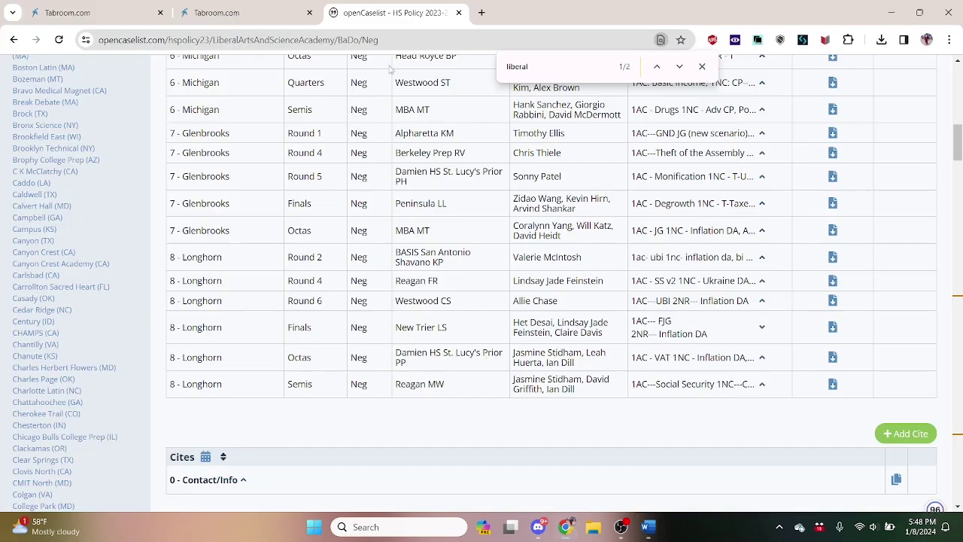
click(226, 13)
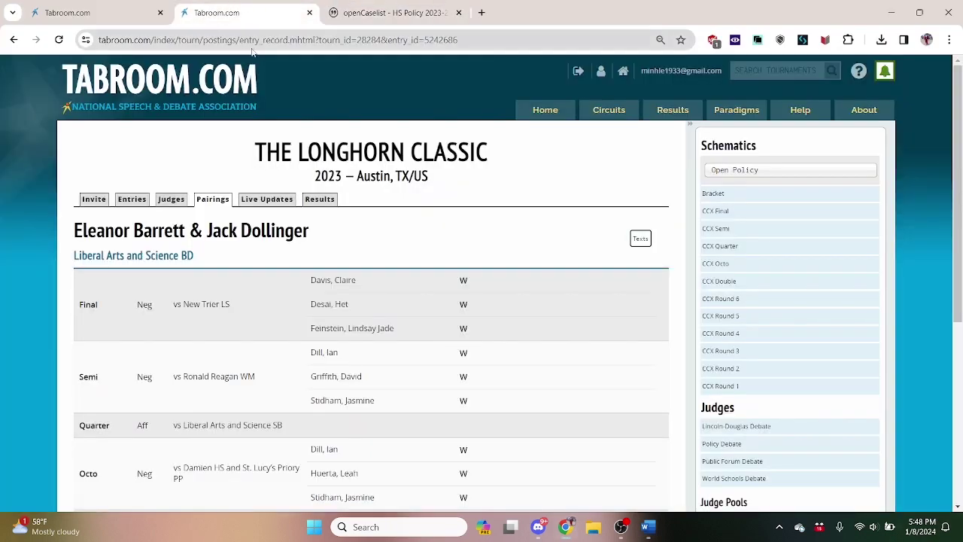
click(106, 6)
click(215, 10)
click(218, 303)
scroll(493, 276, down, 1)
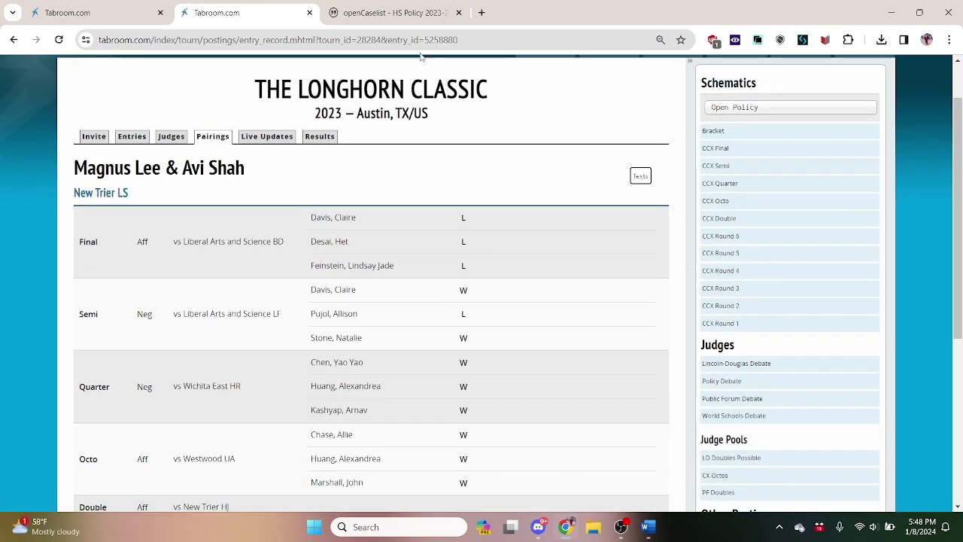
- Find New Trier on openCaselist, check the debaters' names on Tabroom, and open the matching New Trier LS team page
click(379, 10)
key(ctrl+f)
text(new trier)
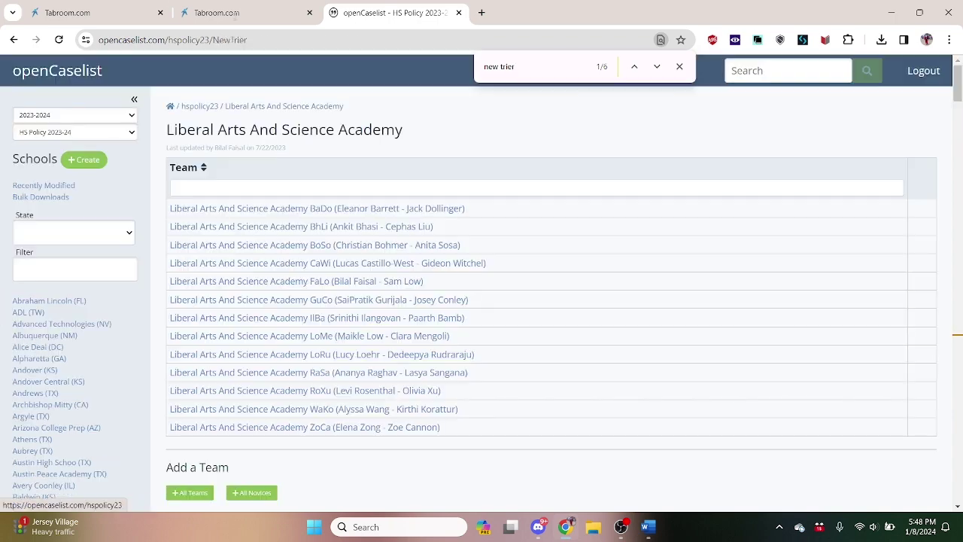
key(ctrl+shift+Tab)
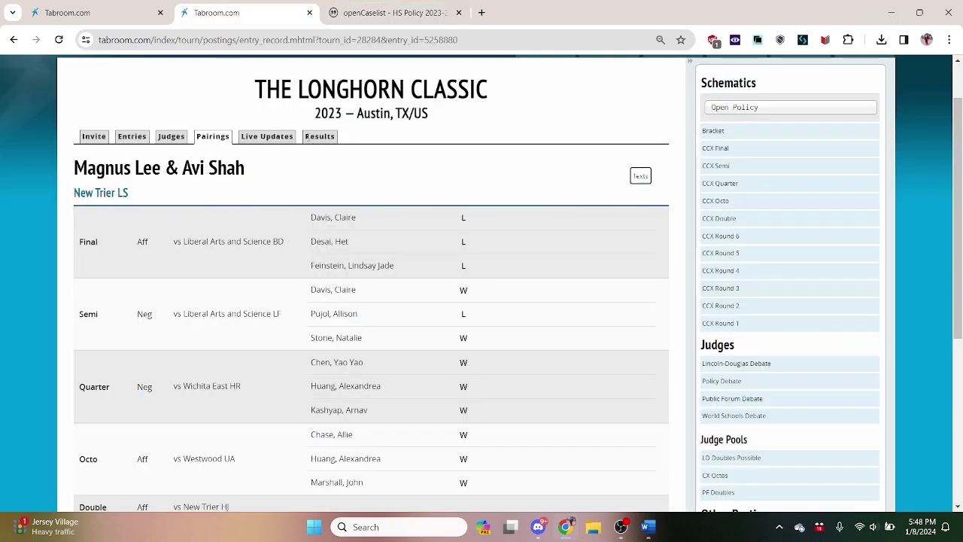
drag(245, 168, 101, 167)
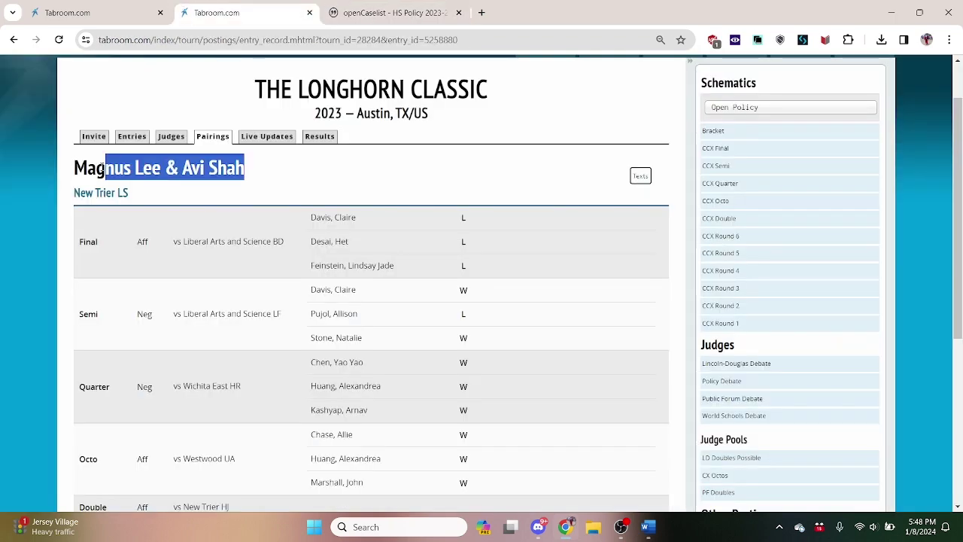
click(294, 172)
click(368, 9)
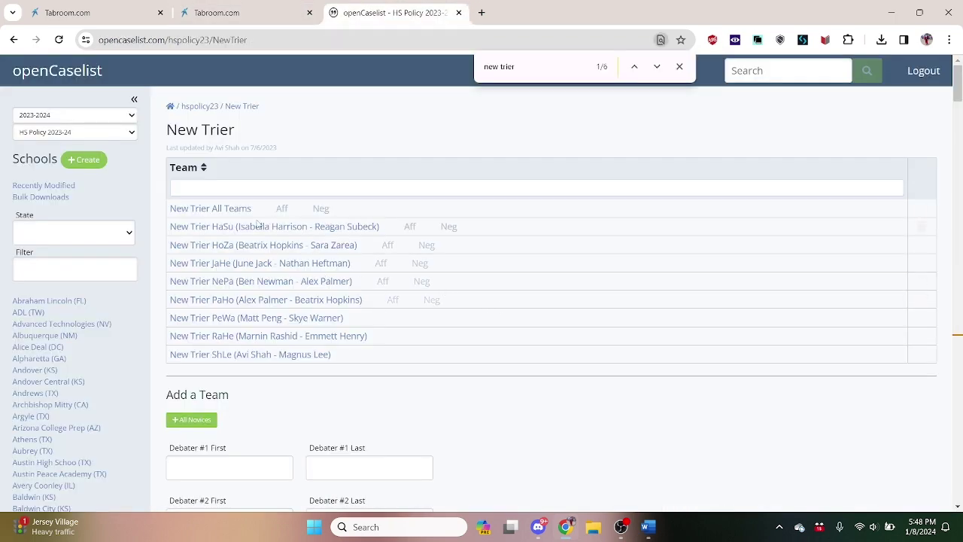
click(316, 355)
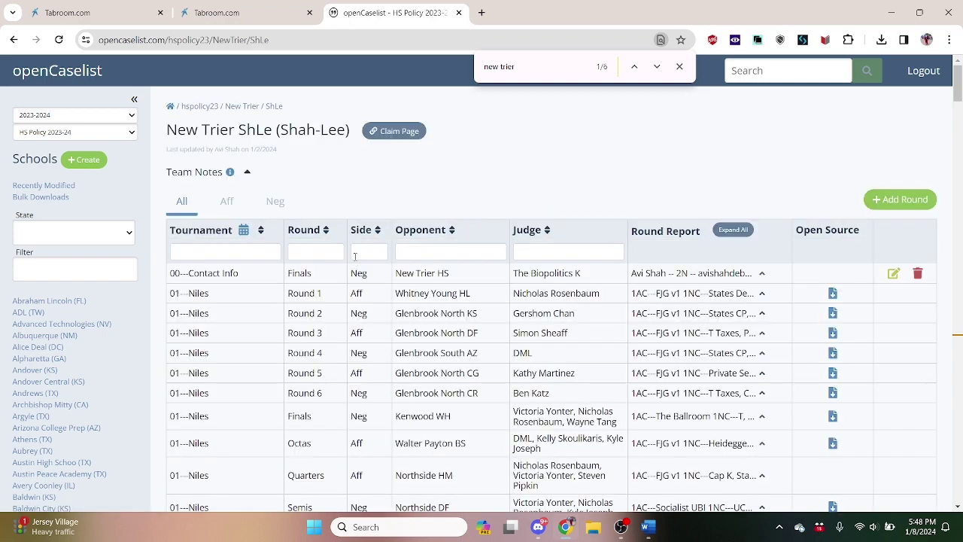
- Show only the team's negative rounds and look through them down to the Glenbrooks entries
click(275, 201)
scroll(711, 301, down, 6)
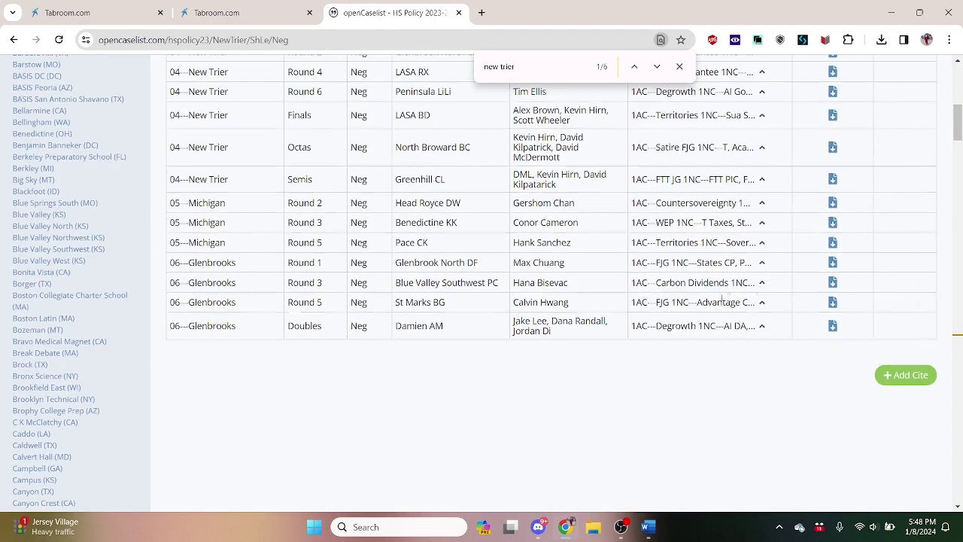
scroll(305, 219, up, 5)
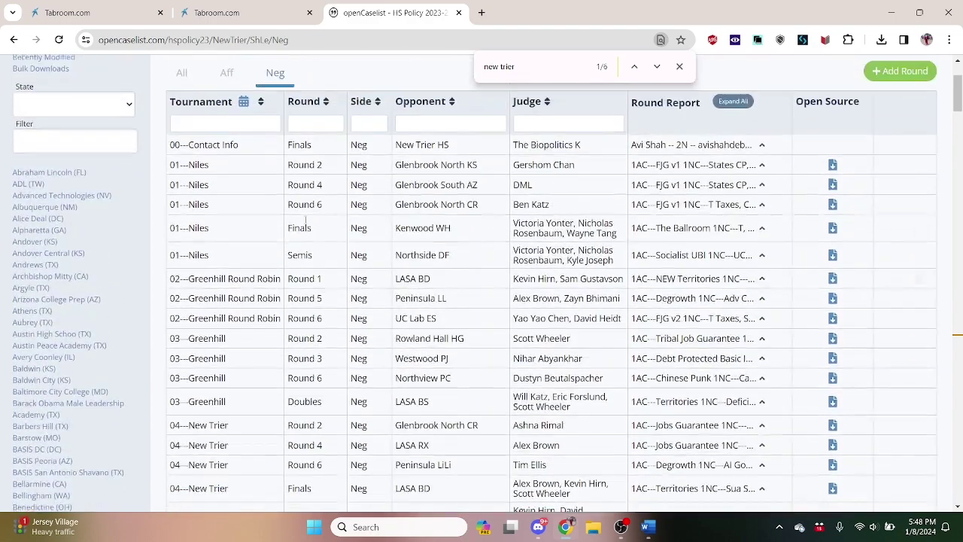
scroll(433, 263, down, 4)
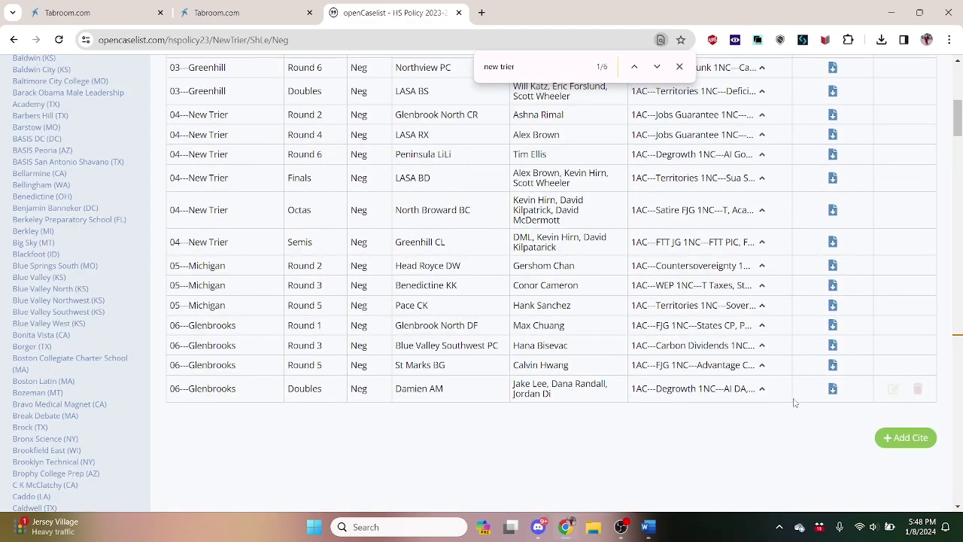
drag(788, 402, 197, 325)
click(387, 402)
- Expand the Glenbrooks Doubles round report against Damien AM, download its open-source document and open it in Word
click(763, 389)
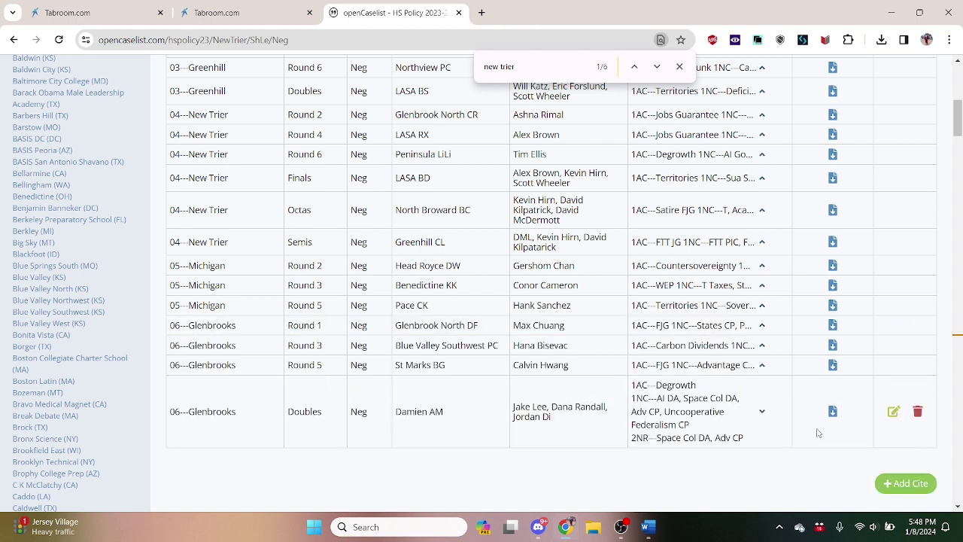
click(833, 412)
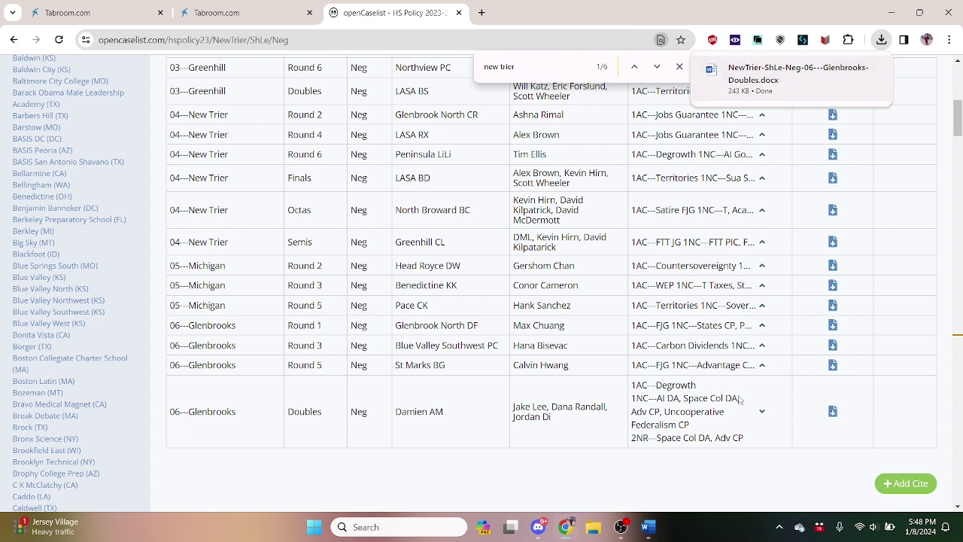
mouse_move(648, 527)
click(734, 489)
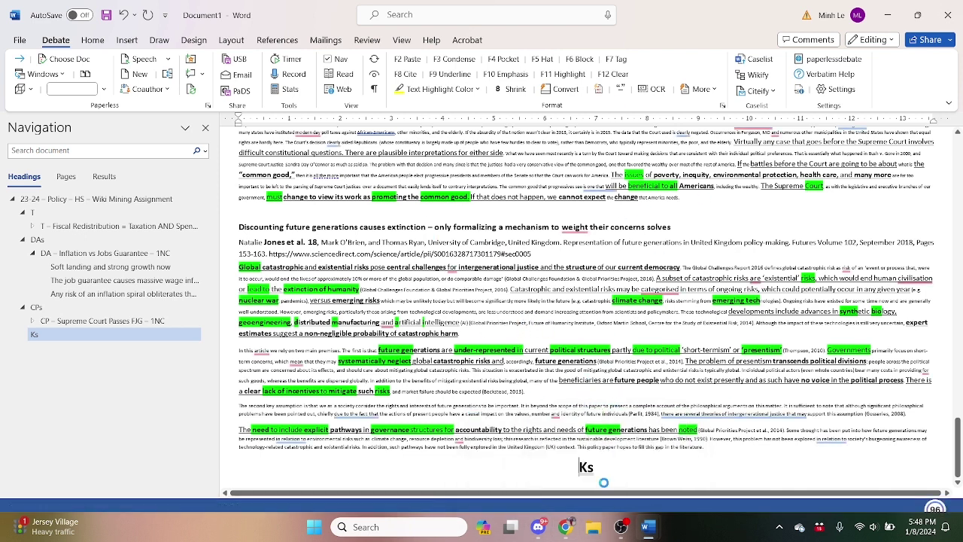
- Check the 1NC arguments listed in the Glenbrooks Doubles round report, including the Uncooperative Federalism CP, and return to the downloaded document
click(567, 528)
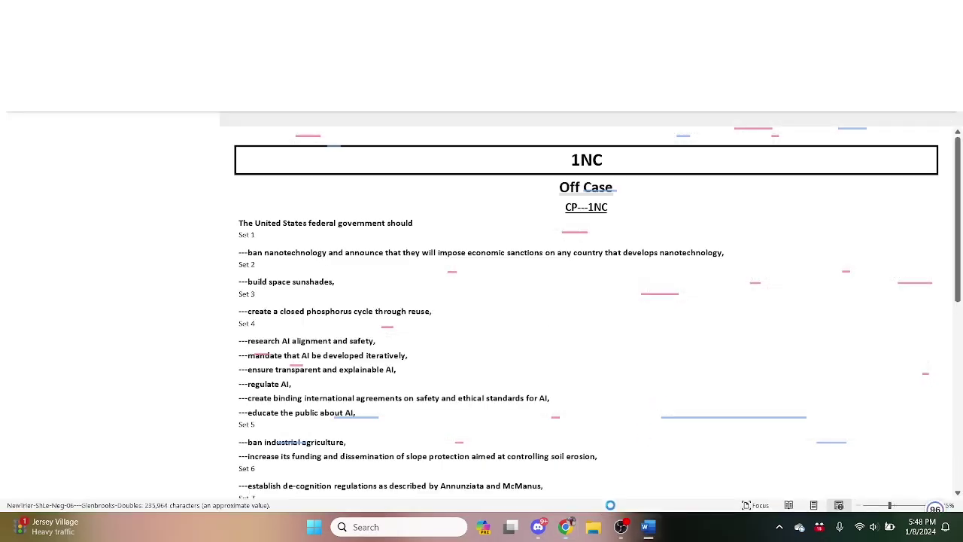
click(568, 526)
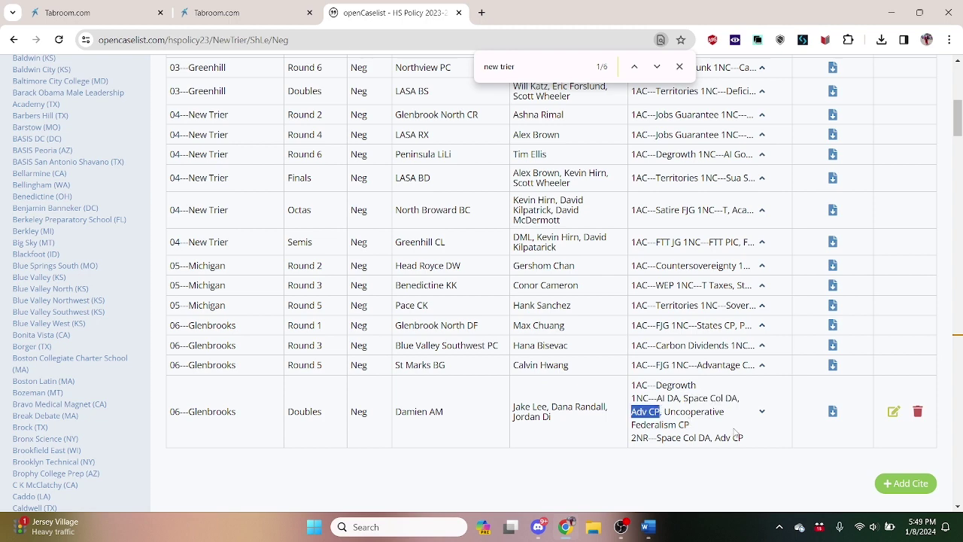
drag(665, 410, 691, 424)
click(747, 461)
mouse_move(650, 531)
click(783, 451)
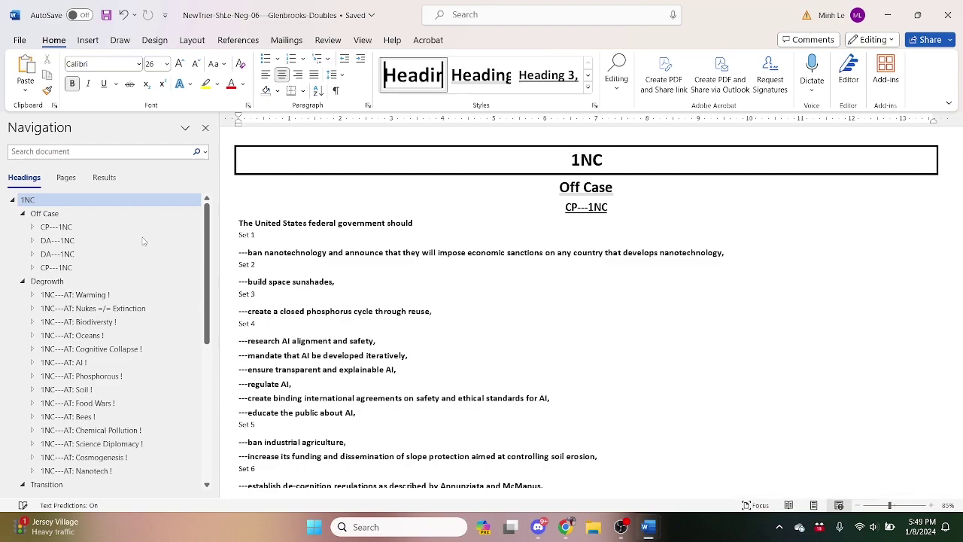
- Examine the first counterplan block in the New Trier document and compare it with the round report
click(143, 240)
click(141, 227)
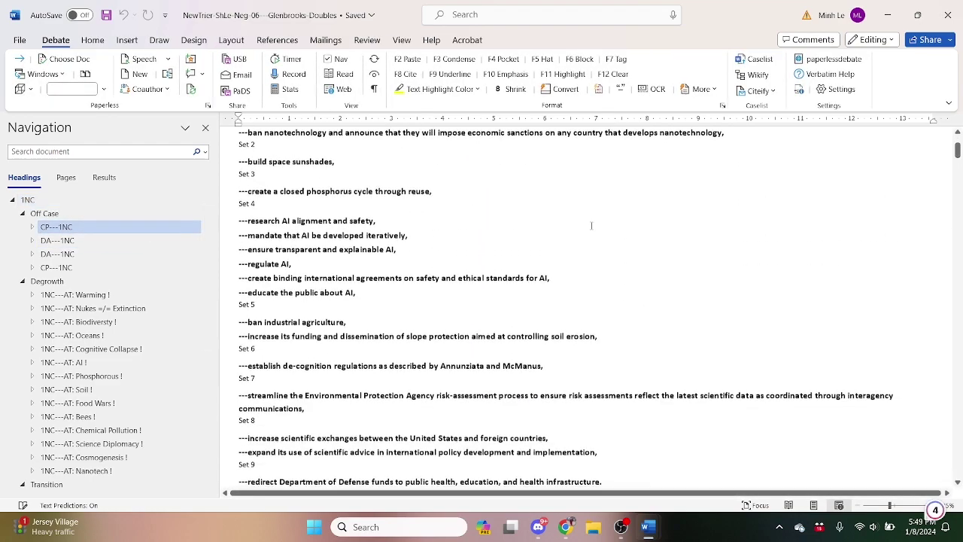
key(alt+Tab)
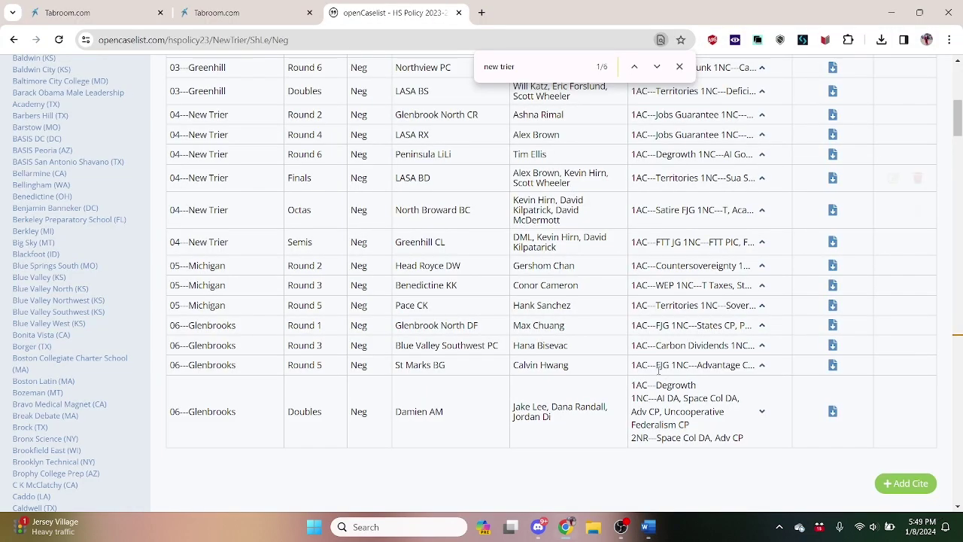
key(alt+Tab)
scroll(529, 234, down, 10)
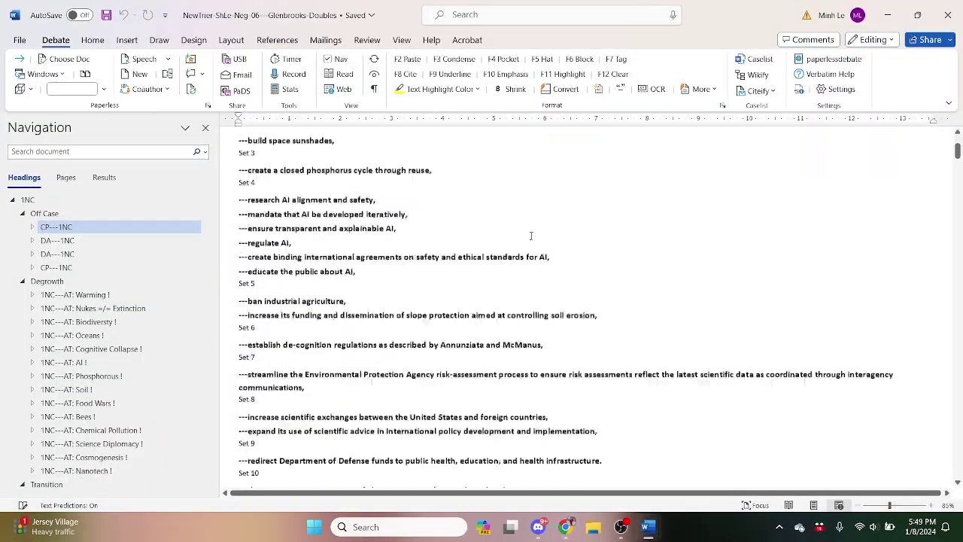
scroll(537, 271, down, 10)
scroll(538, 272, down, 2)
- Examine the two 1NC disadvantage blocks in the New Trier document to identify which argument each one is
click(135, 241)
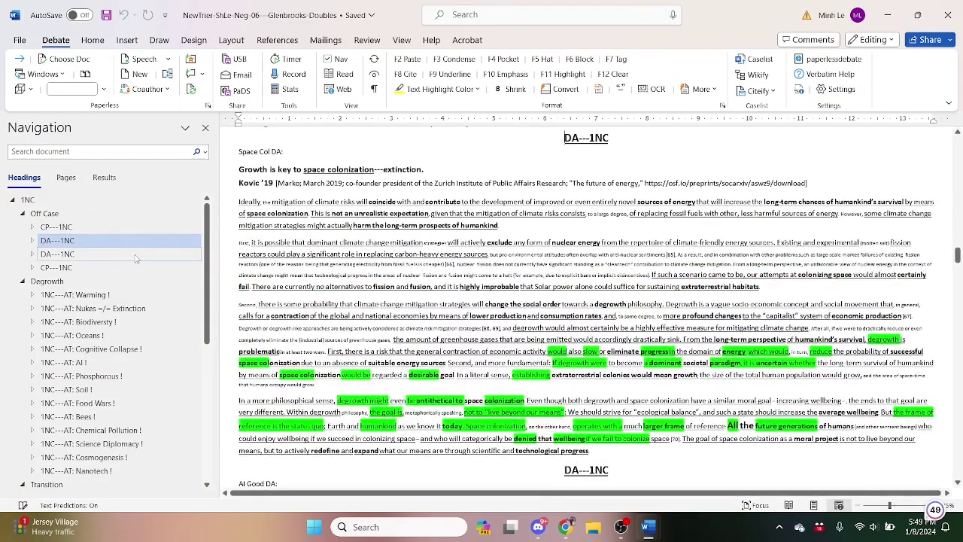
drag(295, 150, 238, 152)
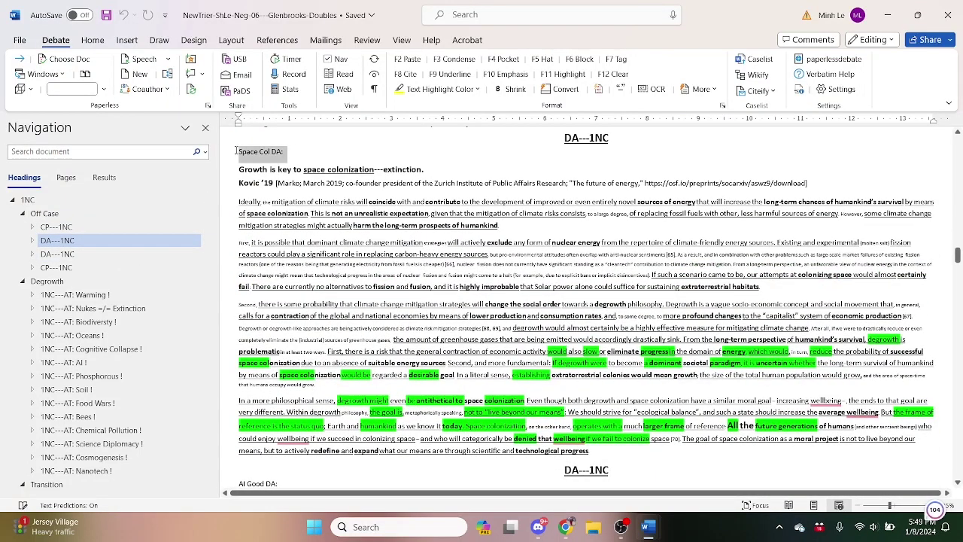
click(105, 228)
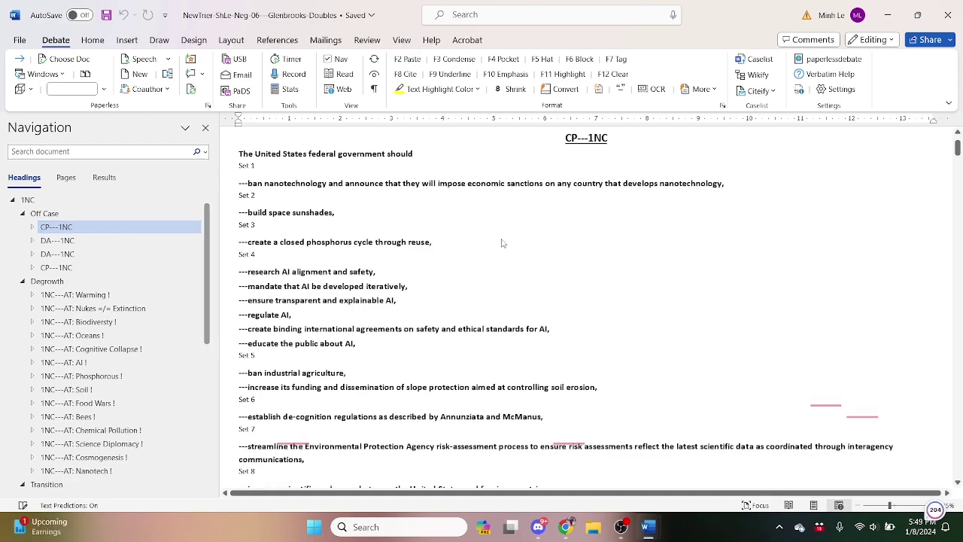
click(95, 253)
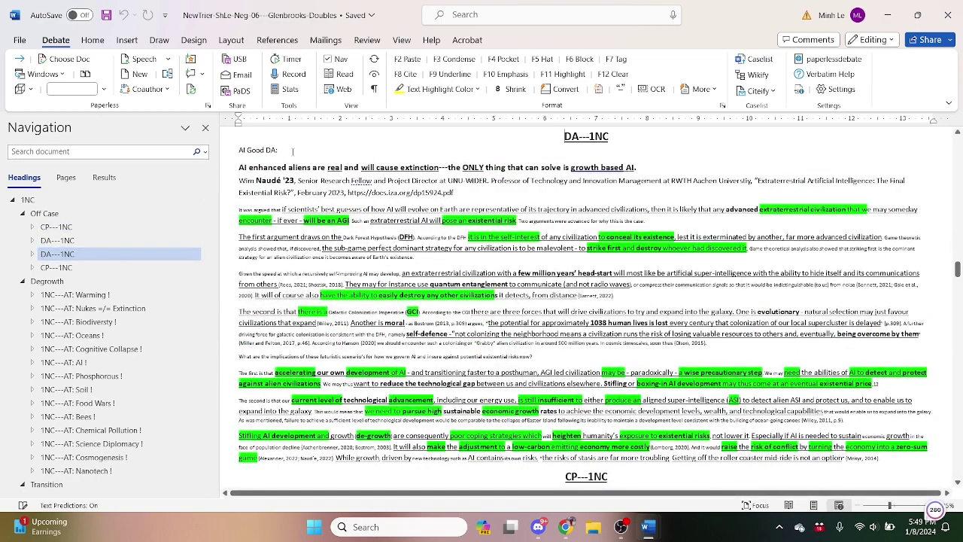
- Copy the whole Uncooperative Federalism counterplan block and paste it after the Supreme Court counterplan in the assignment
click(75, 267)
click(535, 232)
drag(568, 134, 481, 300)
scroll(519, 247, up, 1)
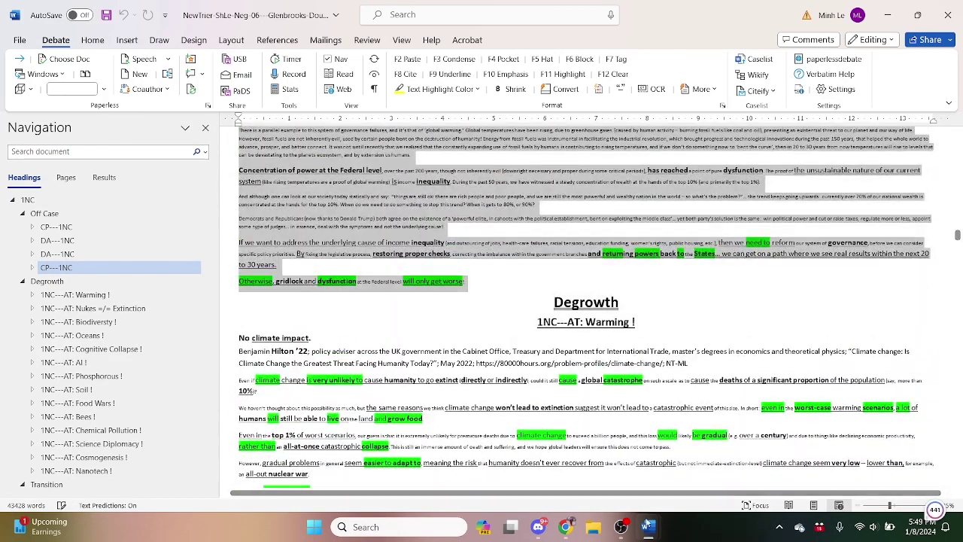
mouse_move(646, 527)
click(659, 477)
key(ctrl+v)
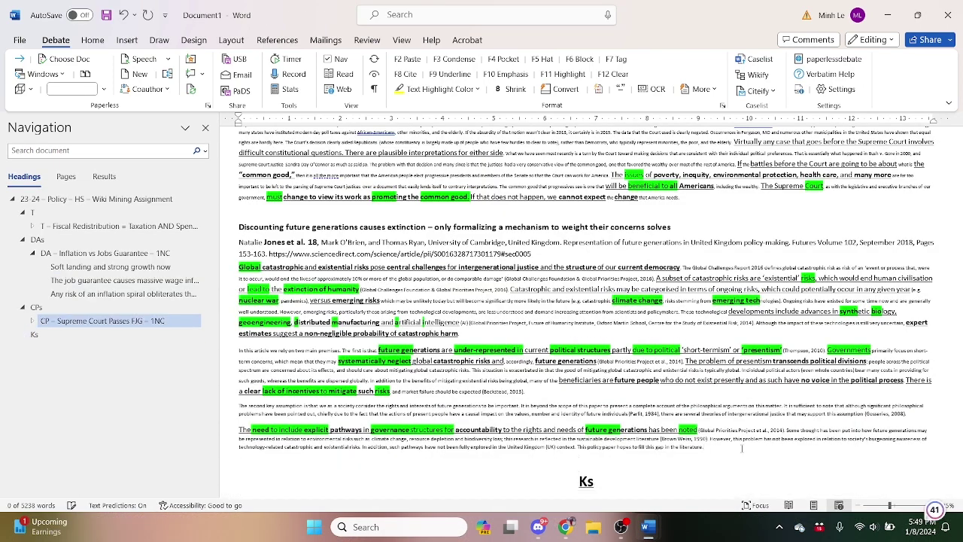
- Rename the pasted counterplan's heading to "CP – Uncooperative Federalism – New Trier LS – 1NC"
scroll(559, 213, up, 10)
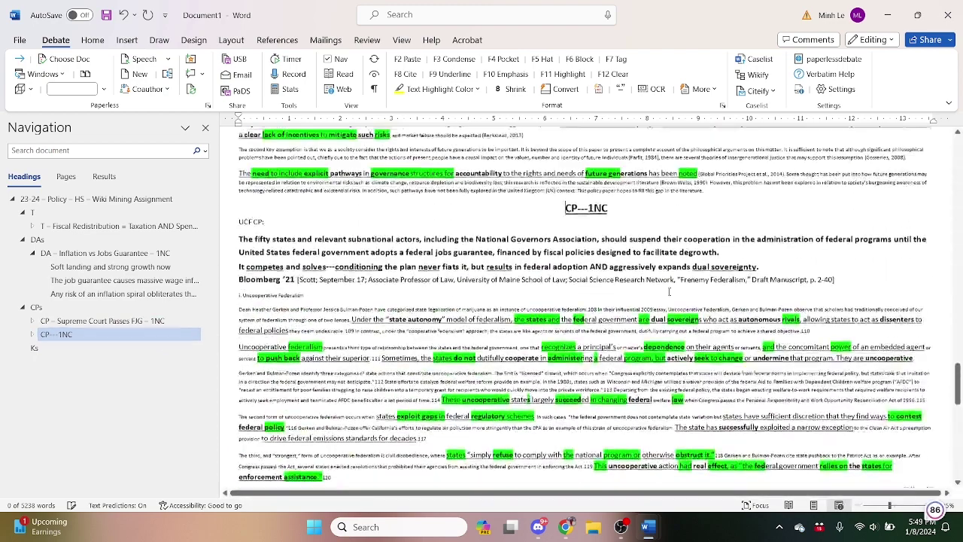
triple_click(558, 212)
text(CP -)
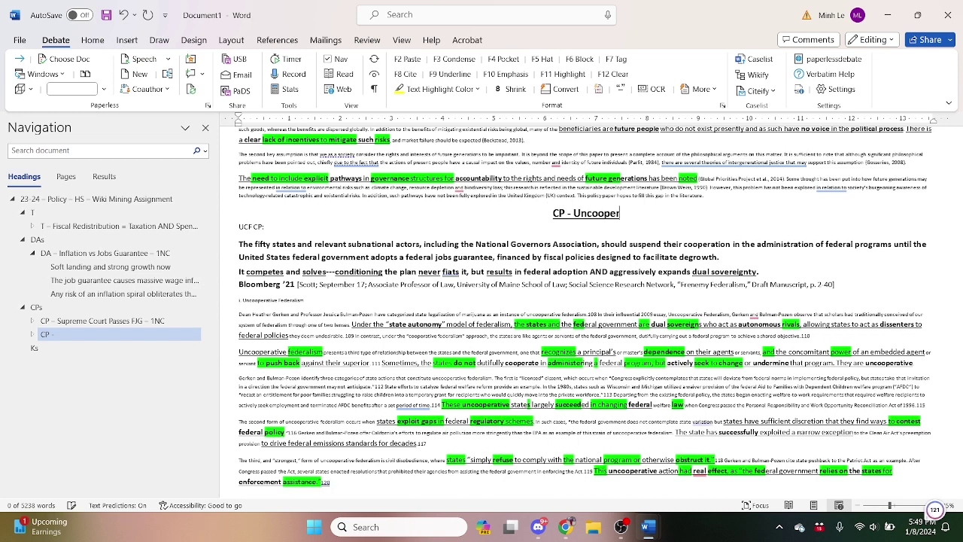
text(Uncooperative Federalism CP)
key(BackSpace)
key(BackSpace)
key(BackSpace)
text(- New Trier M)
key(BackSpace)
text(MS)
key(BackSpace)
key(BackSpace)
text(LS -)
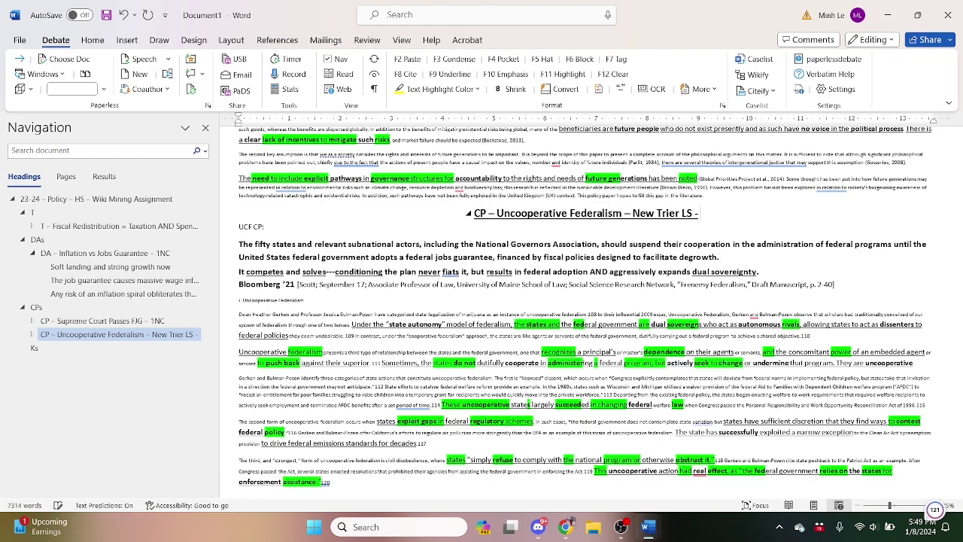
text( 1NC)
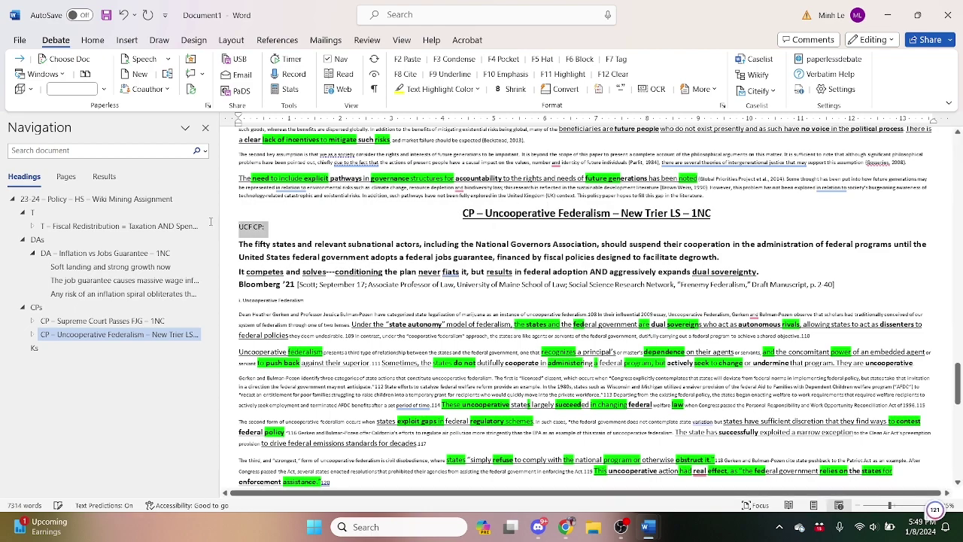
- Delete the leftover "UCF CP:" line and rename the Supreme Court counterplan's heading to "CP – Supreme Court Passes FJG – LASA BD – 1NC"
key(BackSpace)
scroll(629, 256, up, 10)
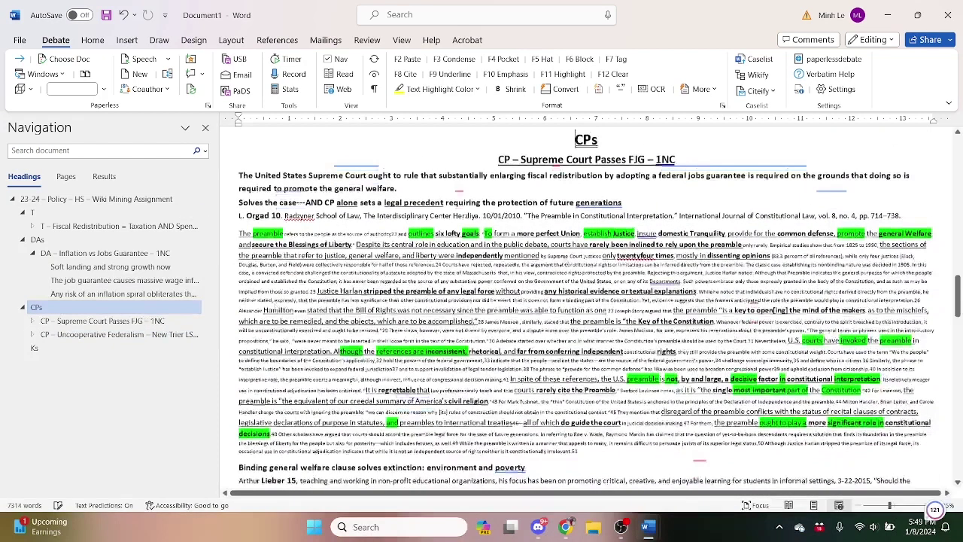
click(648, 262)
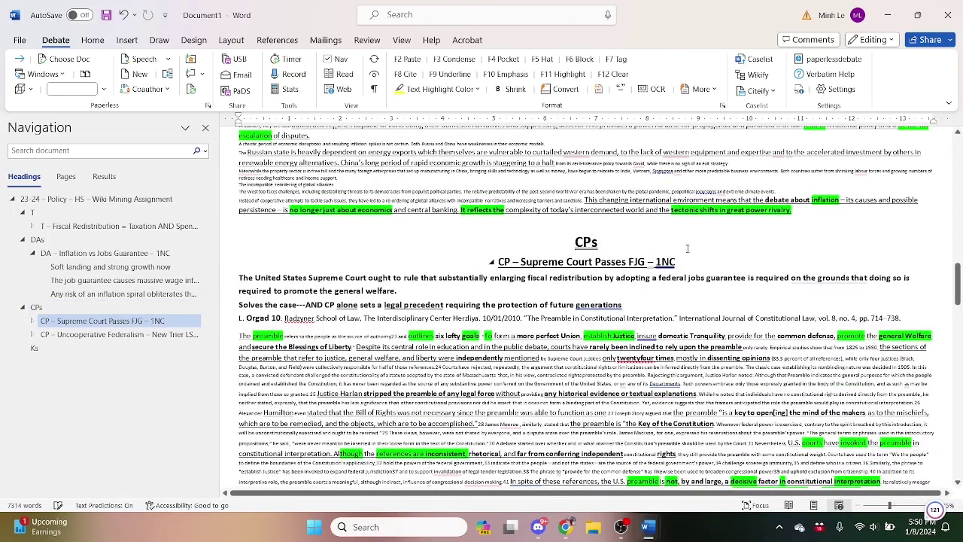
text(- MBA)
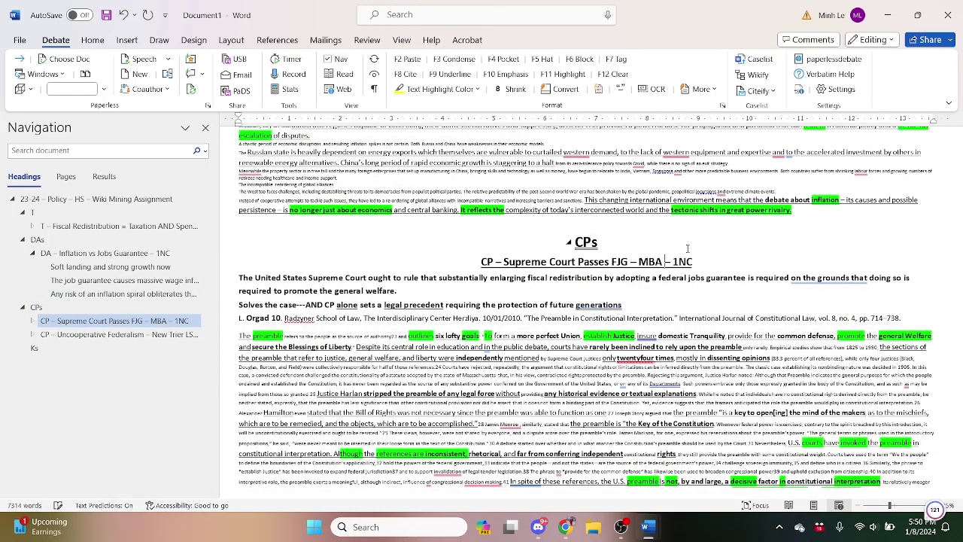
key(BackSpace)
key(BackSpace)
key(BackSpace)
key(BackSpace)
text(LASA )
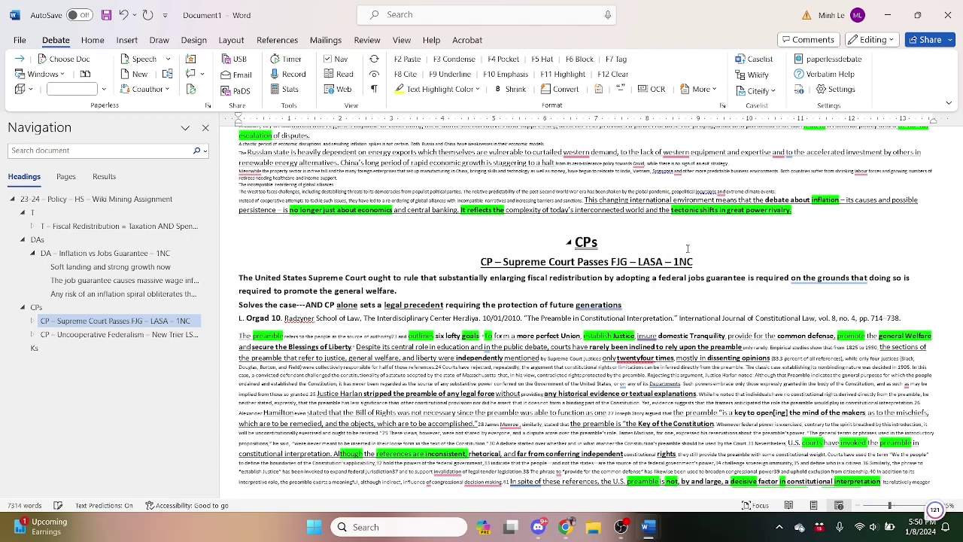
text(BD)
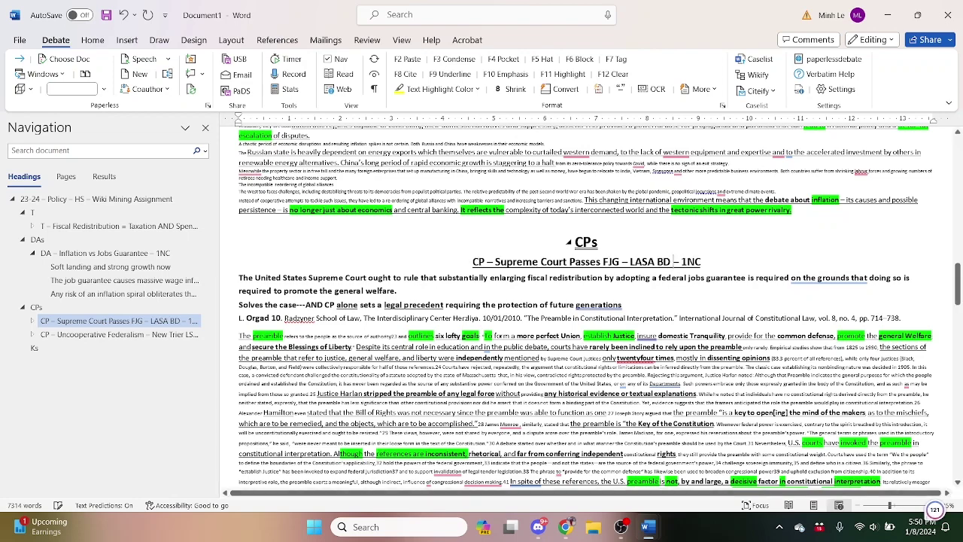
- Insert "– LASA BD" before "– 1NC" in the headings of the inflation disadvantage and the fiscal redistribution topicality block
click(96, 253)
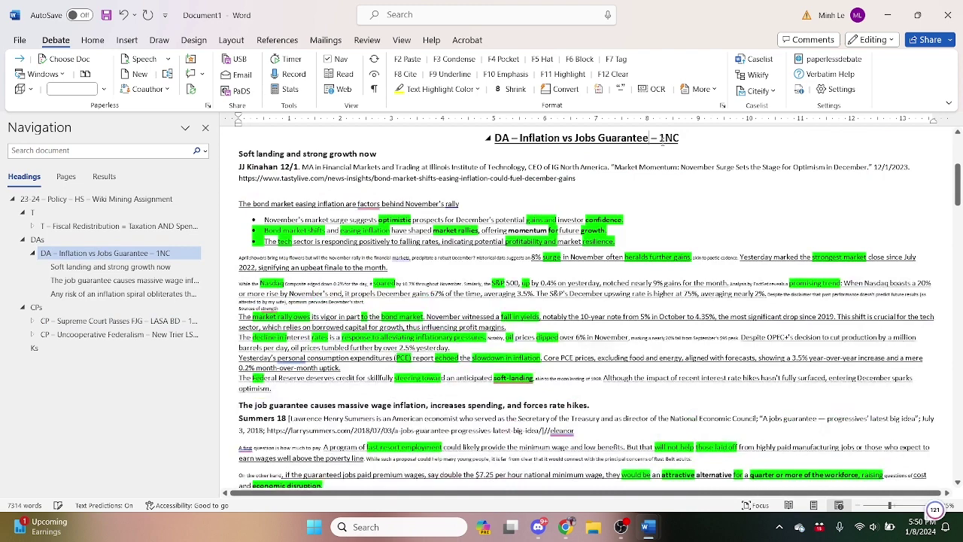
text(– LASA BD)
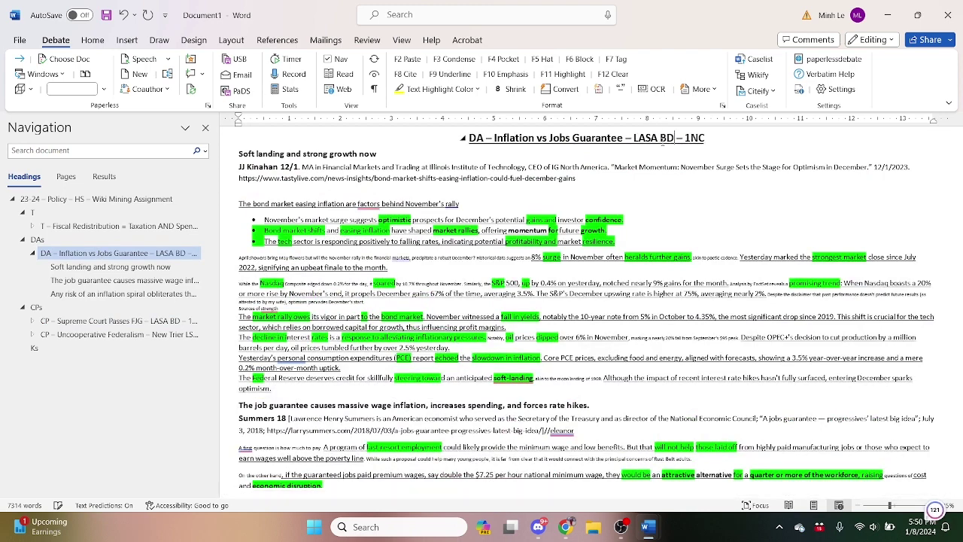
scroll(663, 139, up, 3)
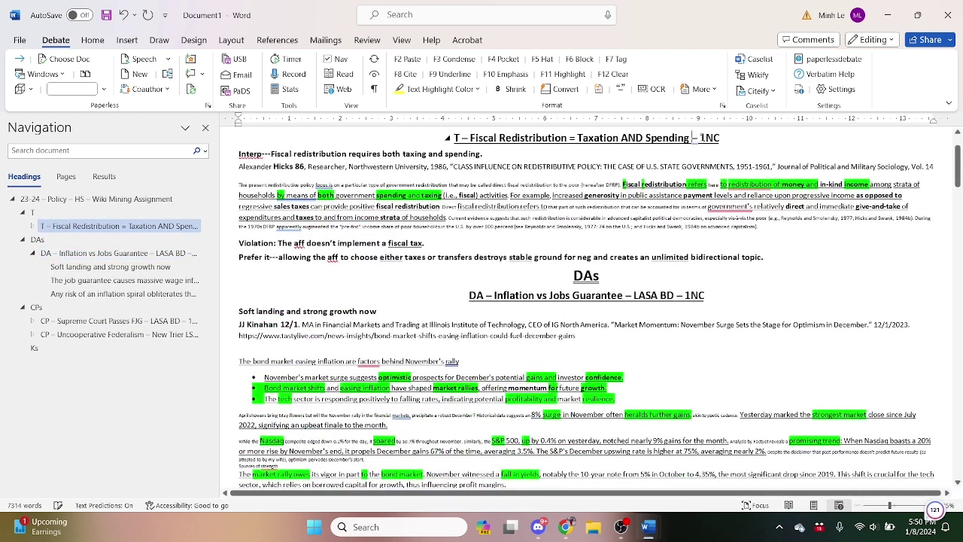
text(– LASA BD)
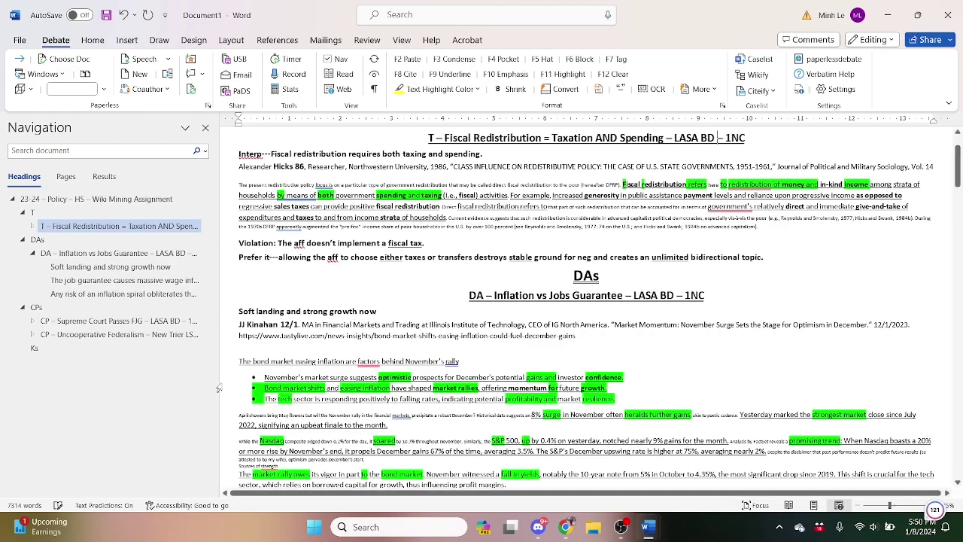
- Collapse the inflation disadvantage in the document outline and review the organized T, DA, CP and K sections
click(32, 253)
click(51, 295)
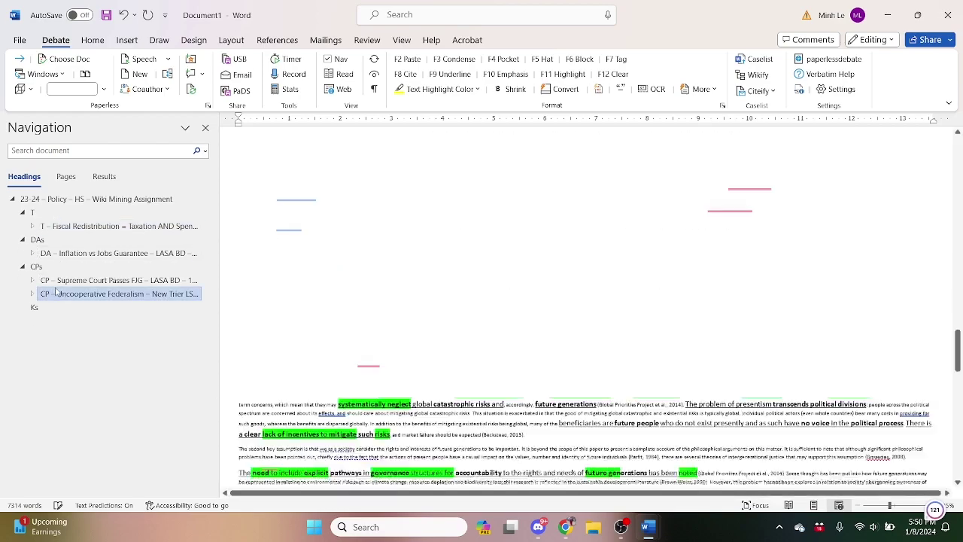
click(56, 281)
click(67, 254)
click(83, 226)
click(104, 295)
click(109, 268)
click(113, 240)
click(122, 226)
click(138, 257)
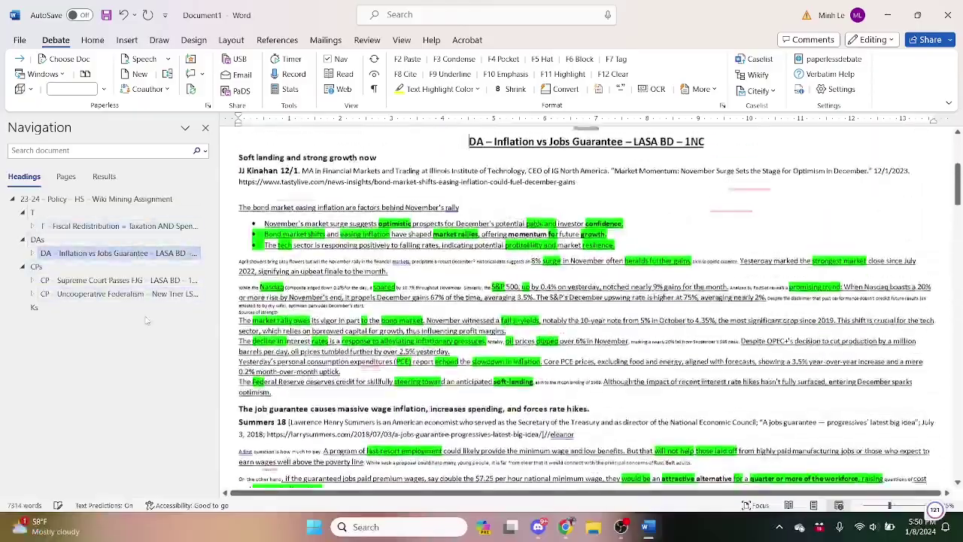
click(139, 294)
scroll(587, 294, down, 5)
scroll(587, 294, up, 6)
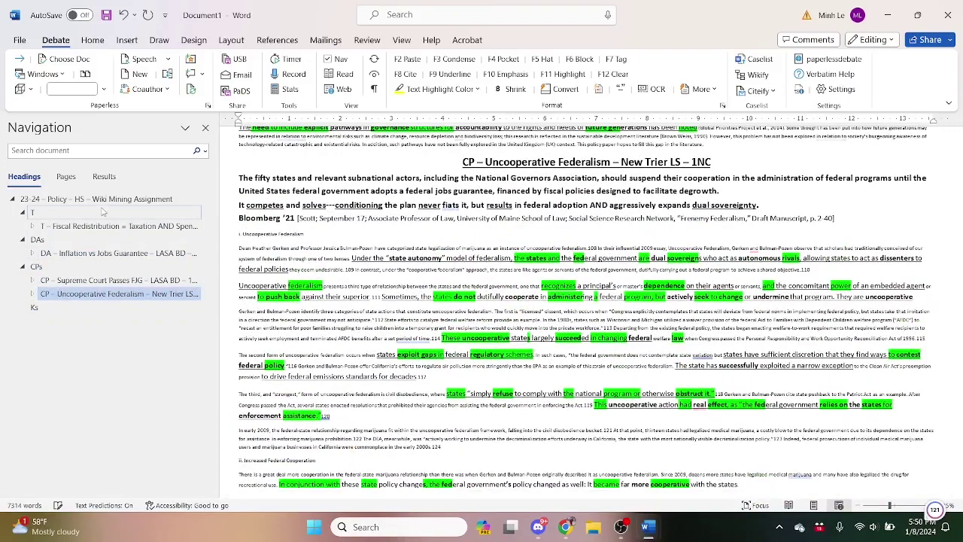
click(99, 200)
click(128, 297)
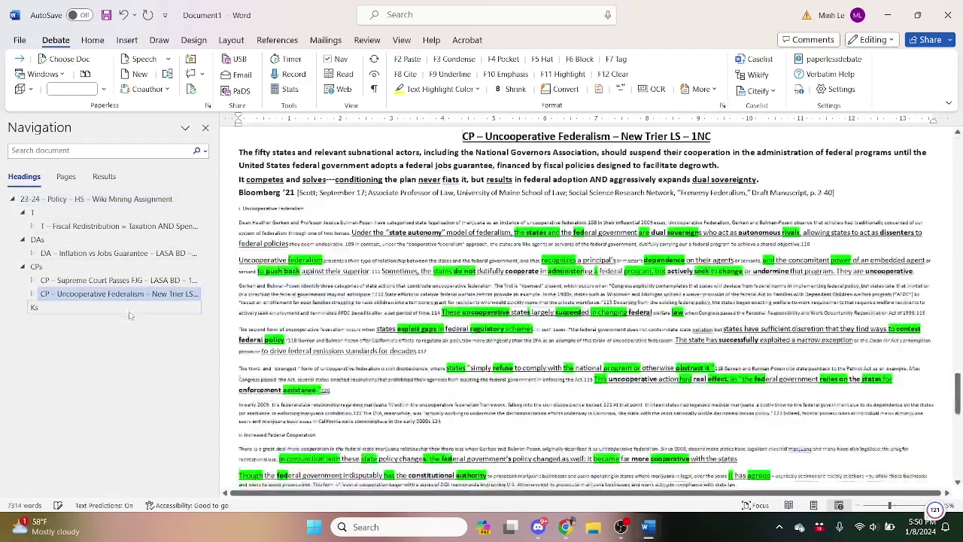
click(129, 309)
- Close the assignment document, saving it in Downloads under a file name that starts with "23-24 - Policy - HS - Wiki Mining"
click(948, 15)
click(479, 292)
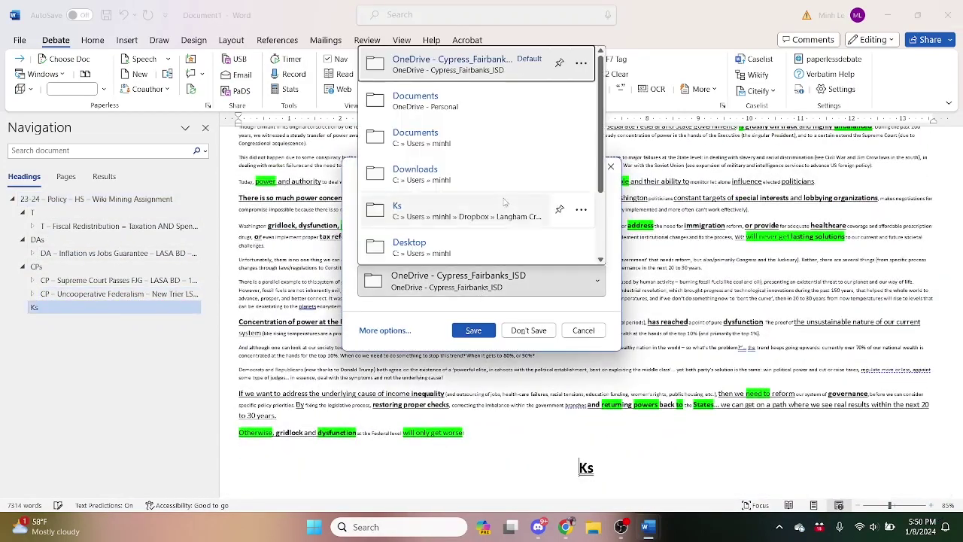
click(506, 172)
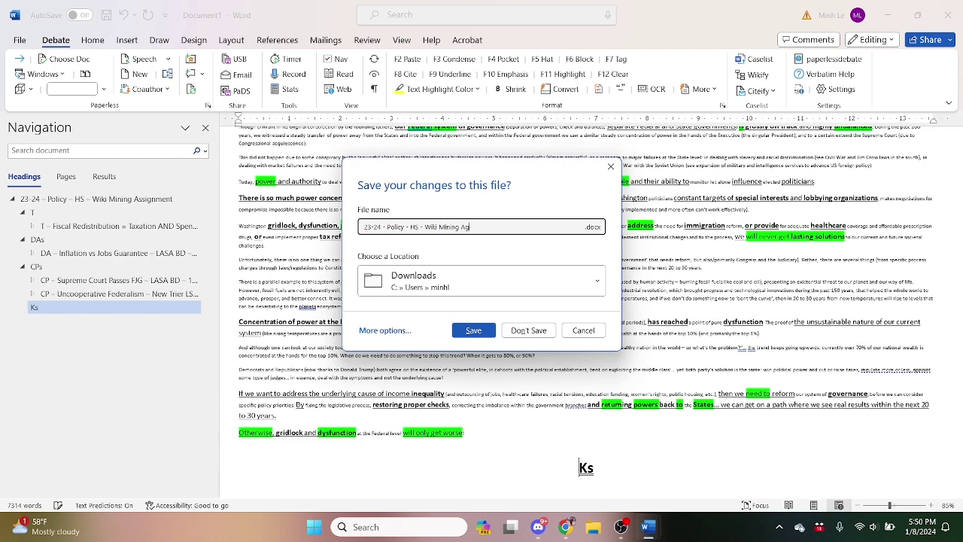
key(Return)
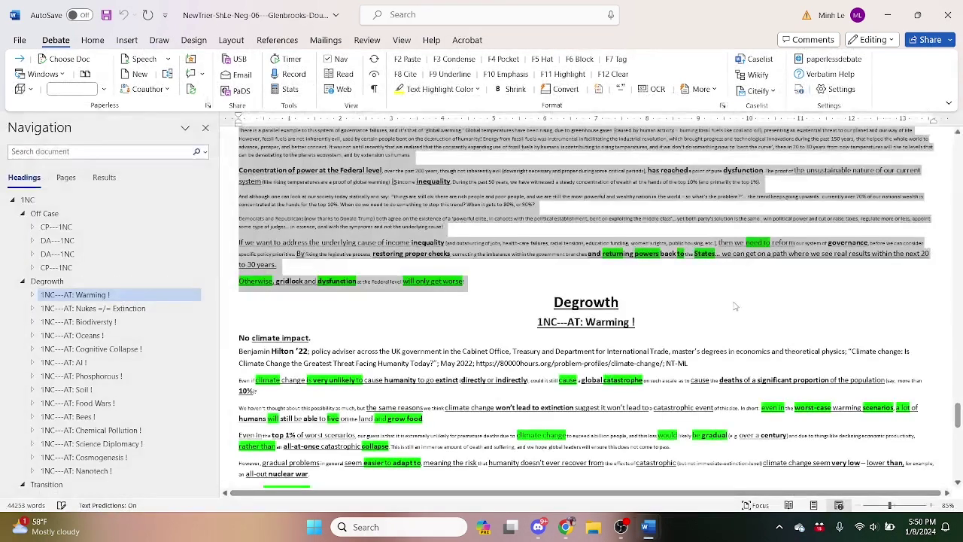
- Close the New Trier Glenbrooks Doubles document without saving its changes
click(948, 15)
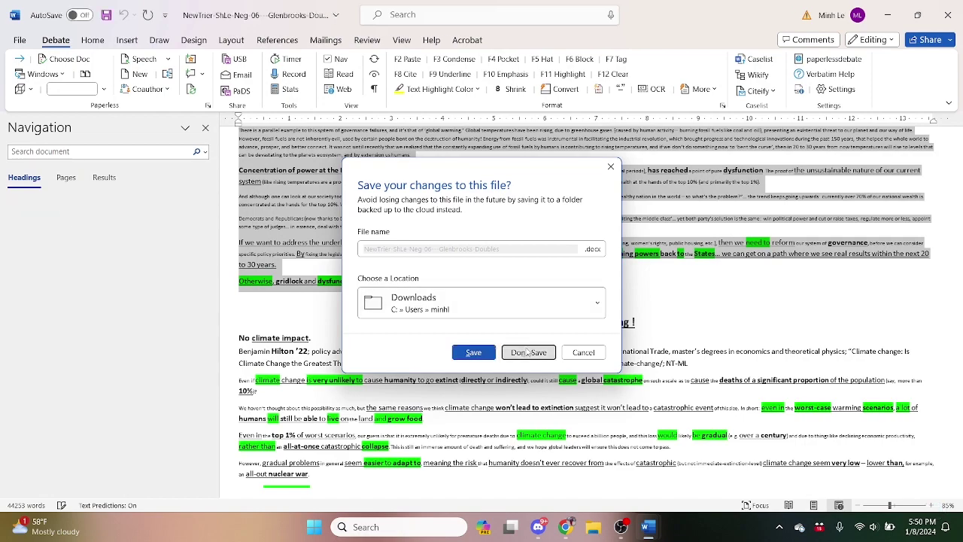
click(528, 352)
click(656, 527)
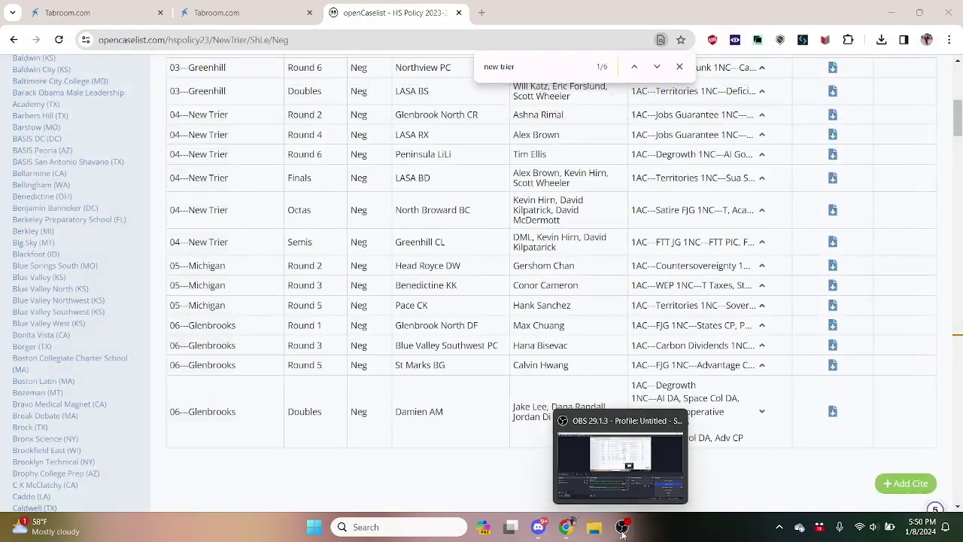
key(ctrl+shift+Tab)
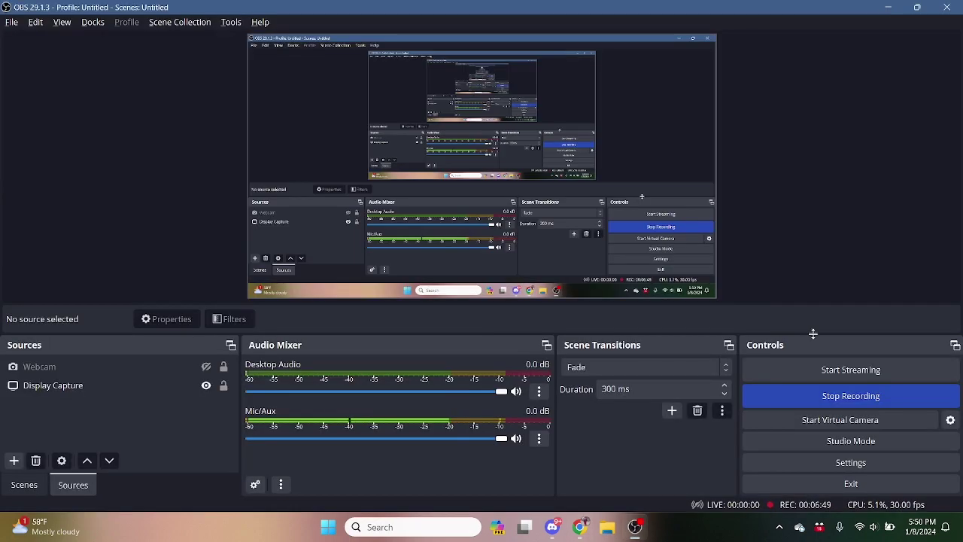